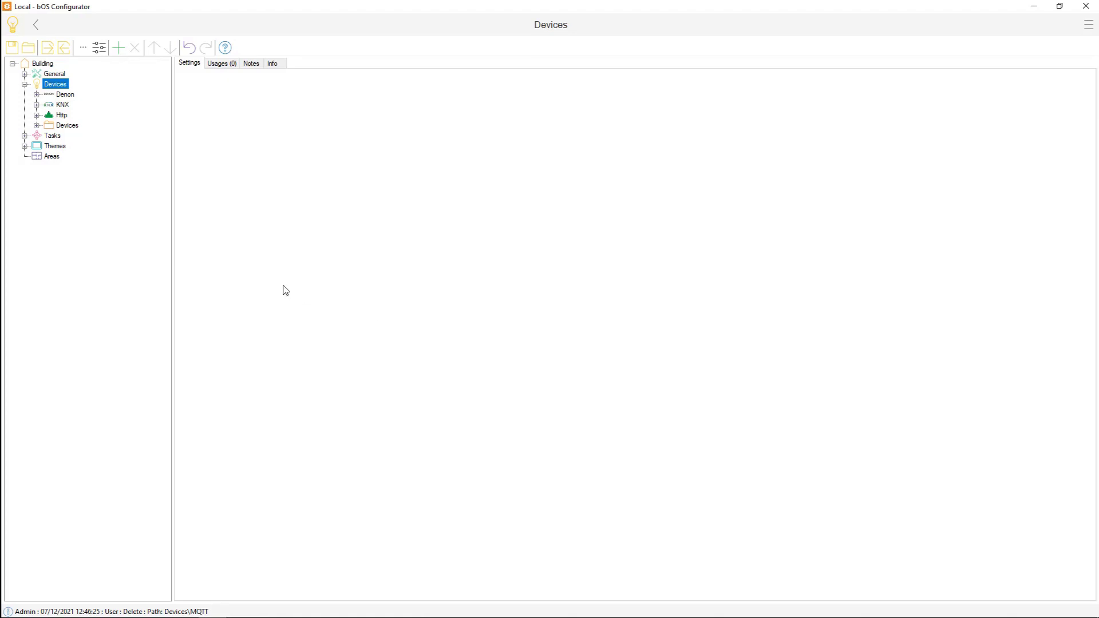
# - Add an MQTT device under Devices, keeping the name MQTT
pyautogui.rightClick(57, 91)
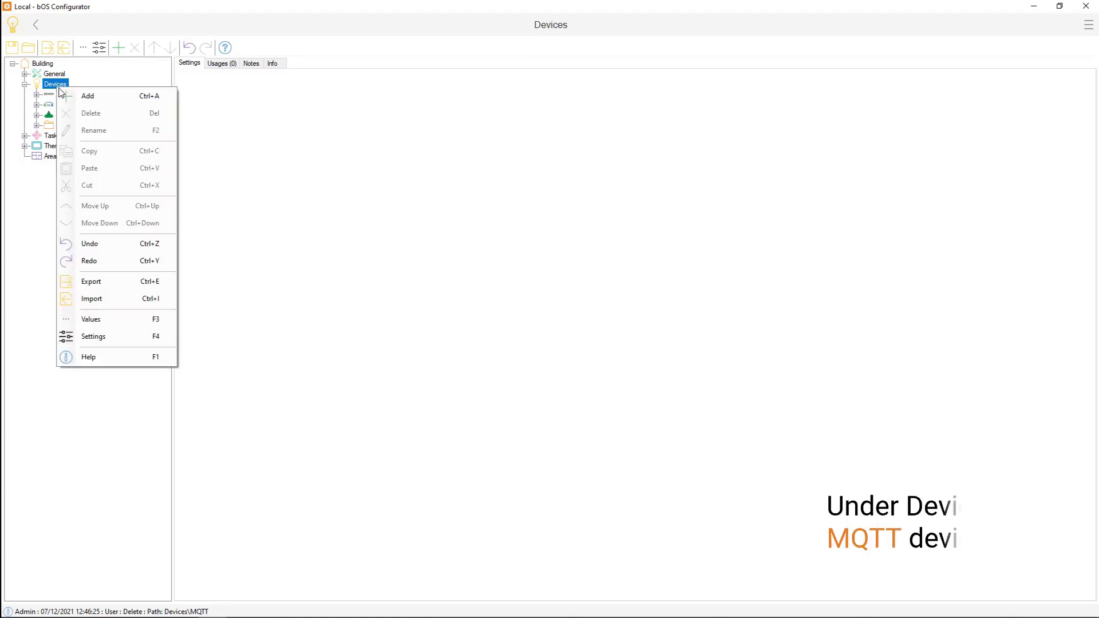
pyautogui.click(71, 95)
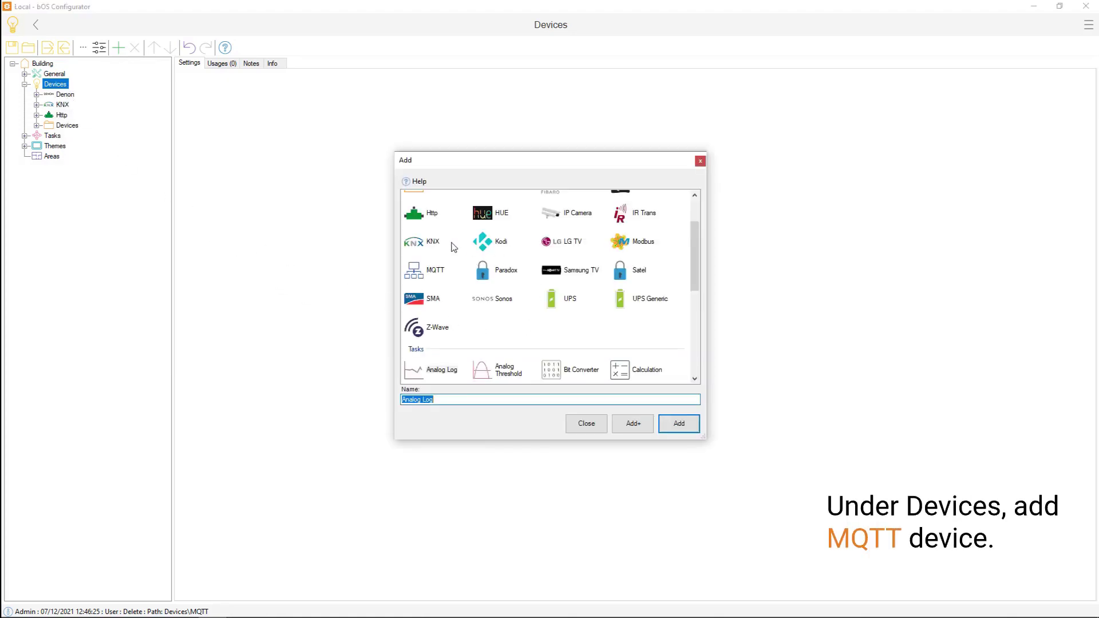
pyautogui.click(431, 274)
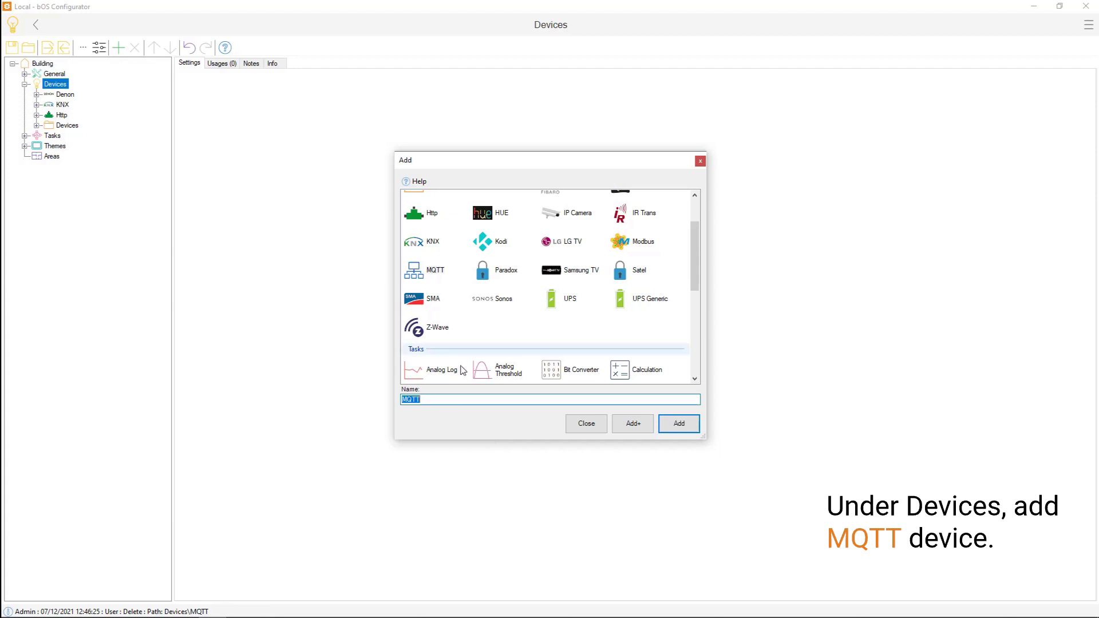
pyautogui.click(680, 426)
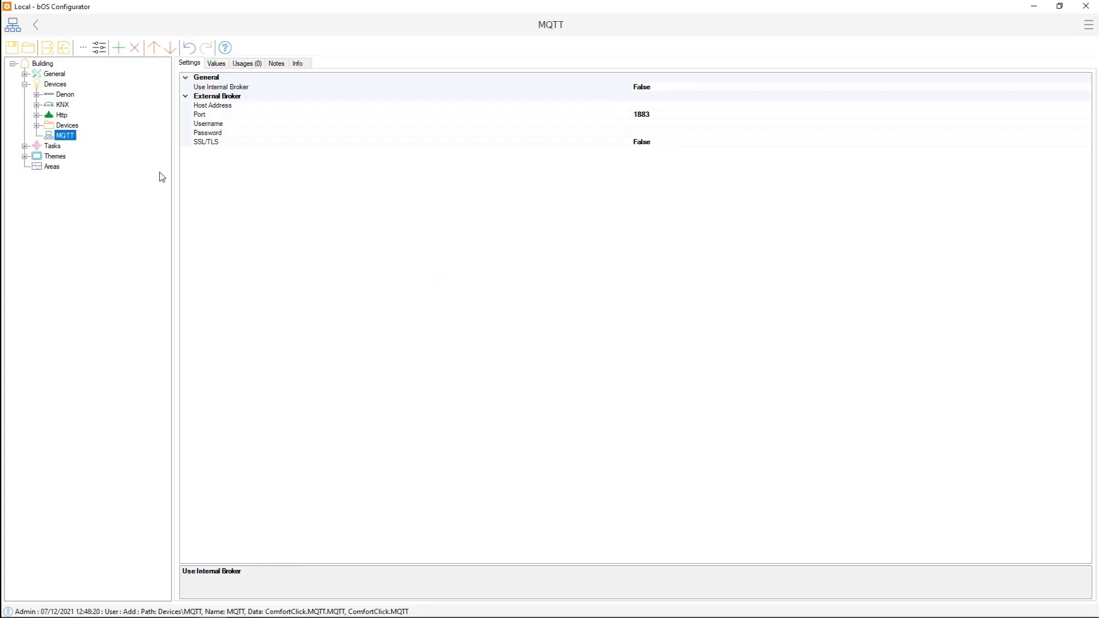
# - Review the external broker's host address and port fields, and set Use Internal Broker to True for the MQTT device
pyautogui.click(226, 108)
pyautogui.click(200, 116)
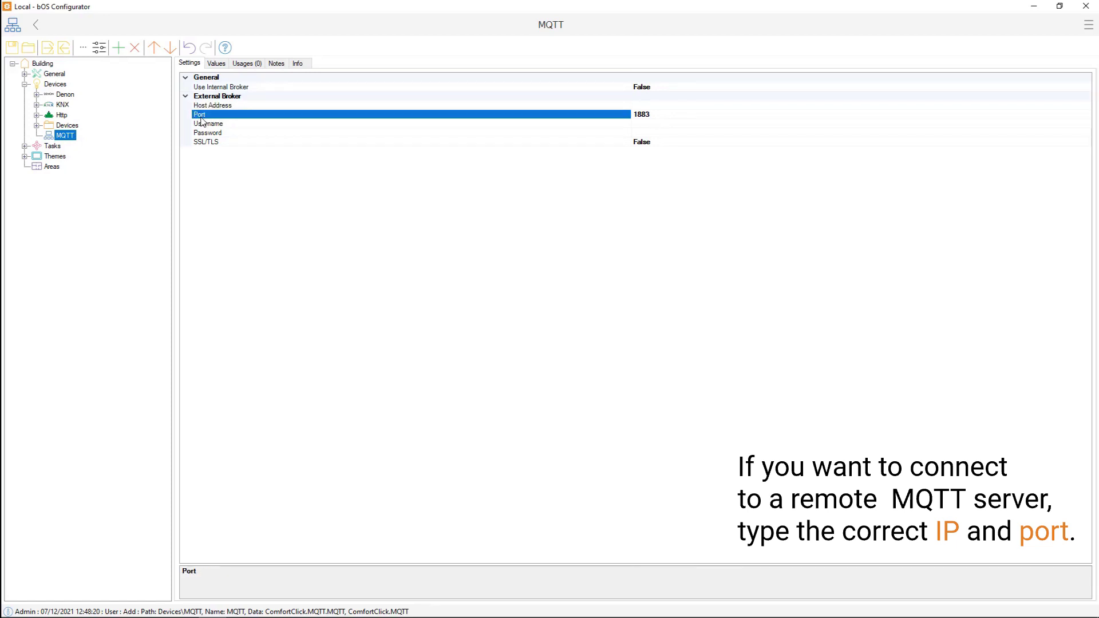
pyautogui.click(649, 107)
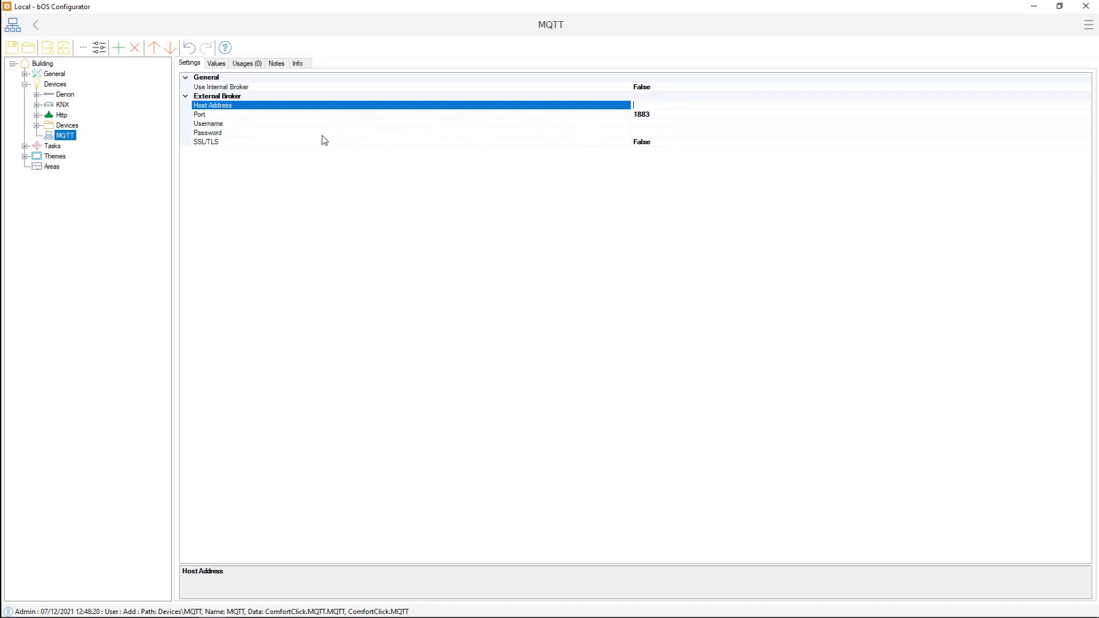
pyautogui.click(595, 89)
pyautogui.doubleClick(612, 90)
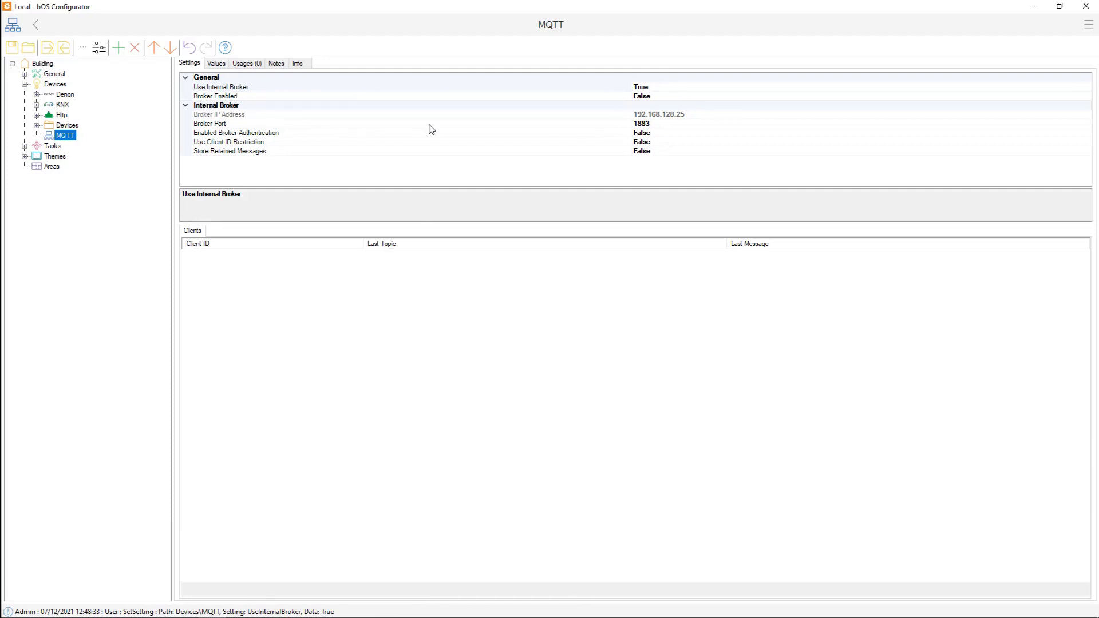
# - Turn on broker authentication to view its credential fields, and turn it off again
pyautogui.click(622, 124)
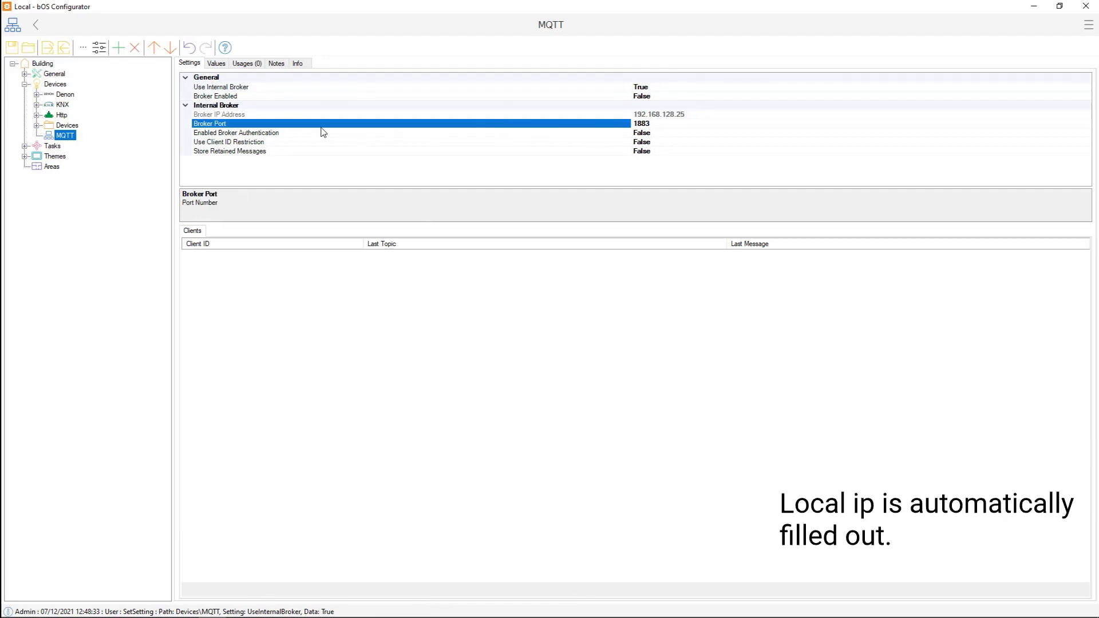
pyautogui.click(268, 133)
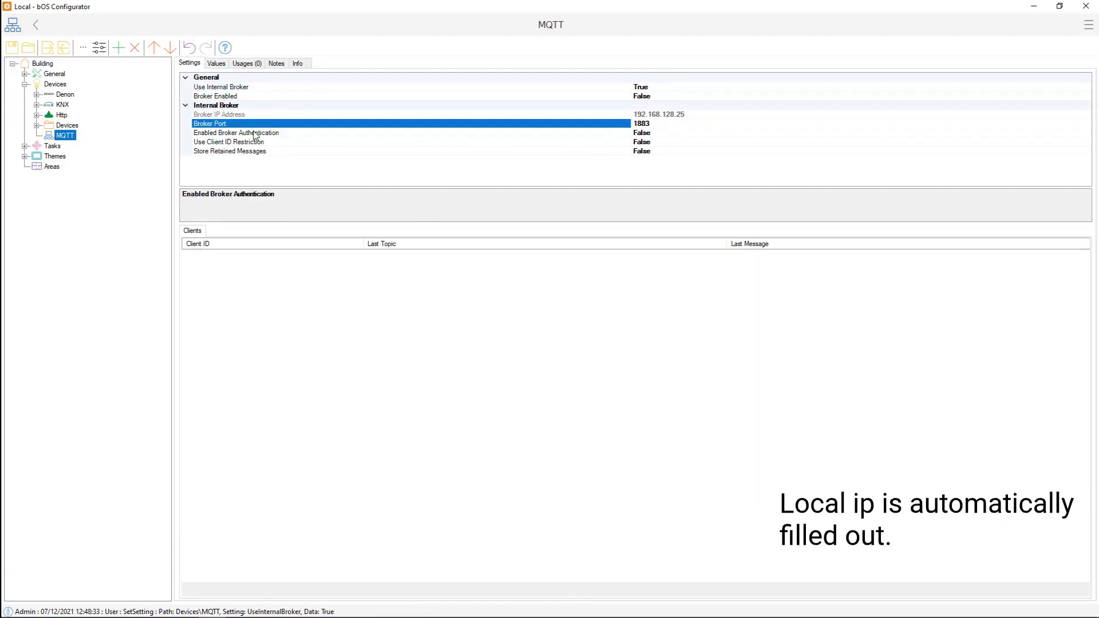
pyautogui.doubleClick(212, 134)
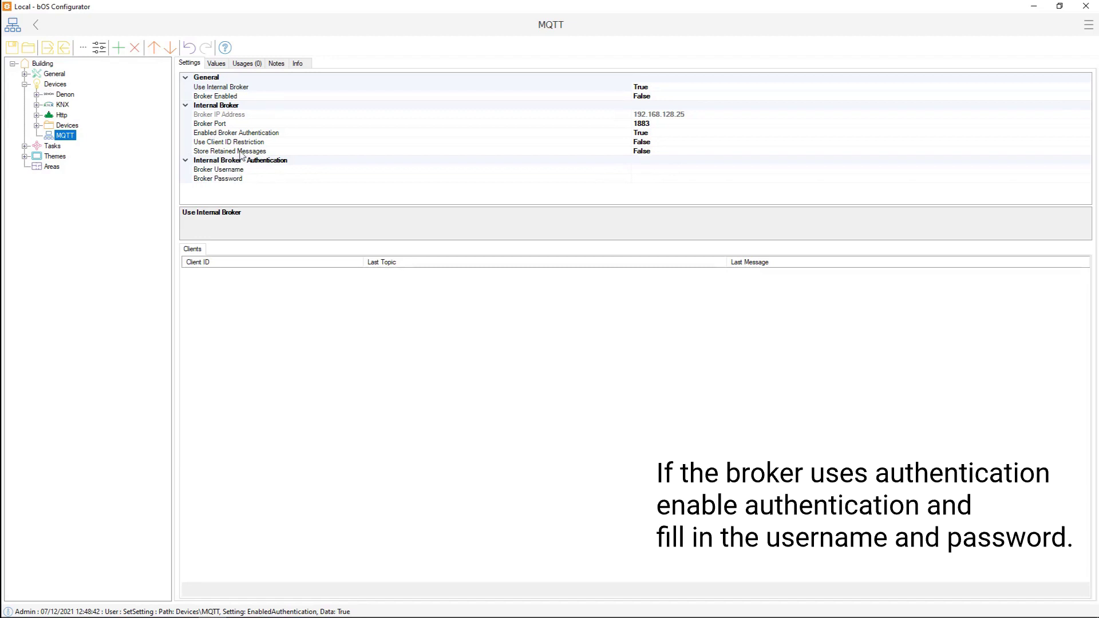
pyautogui.doubleClick(247, 134)
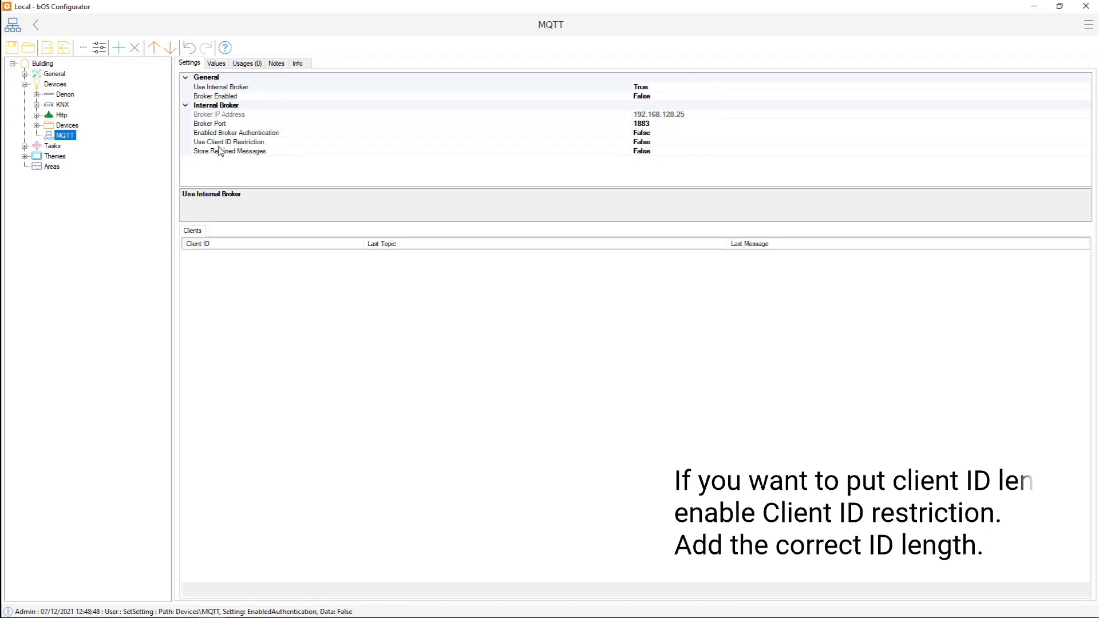
# - Turn on the client ID restriction to view its length setting, and turn it off again
pyautogui.doubleClick(229, 143)
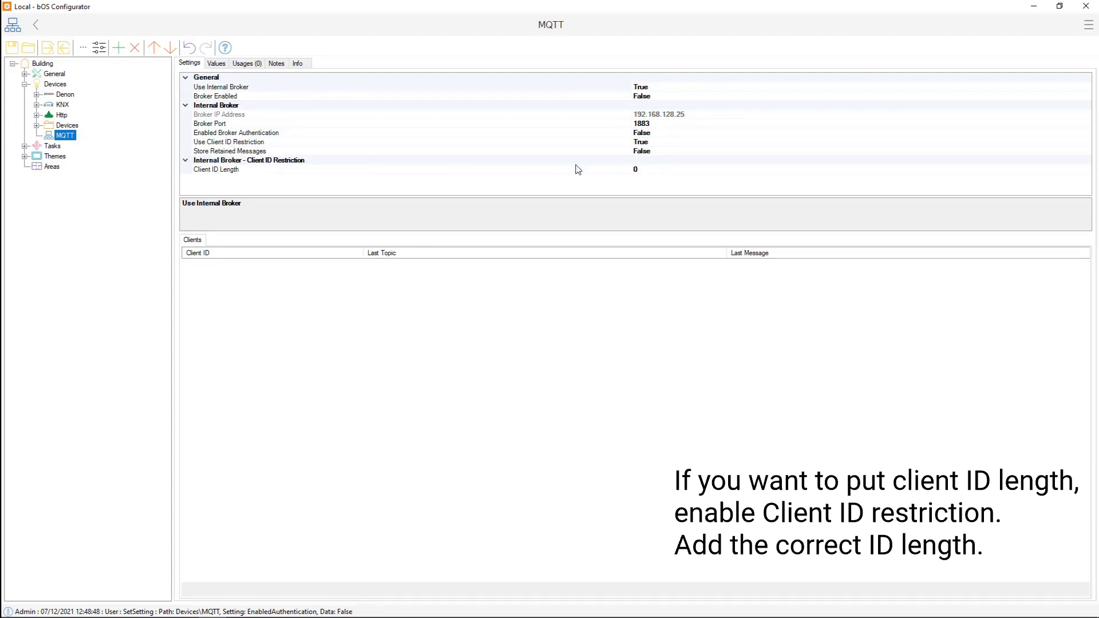
pyautogui.click(211, 171)
pyautogui.click(640, 170)
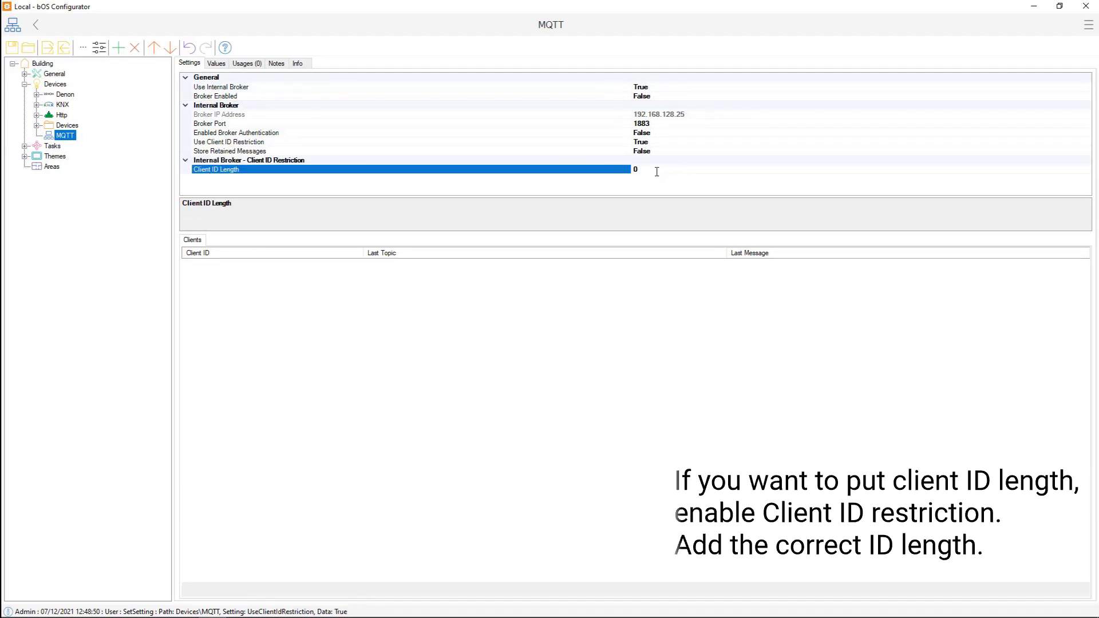
pyautogui.doubleClick(257, 143)
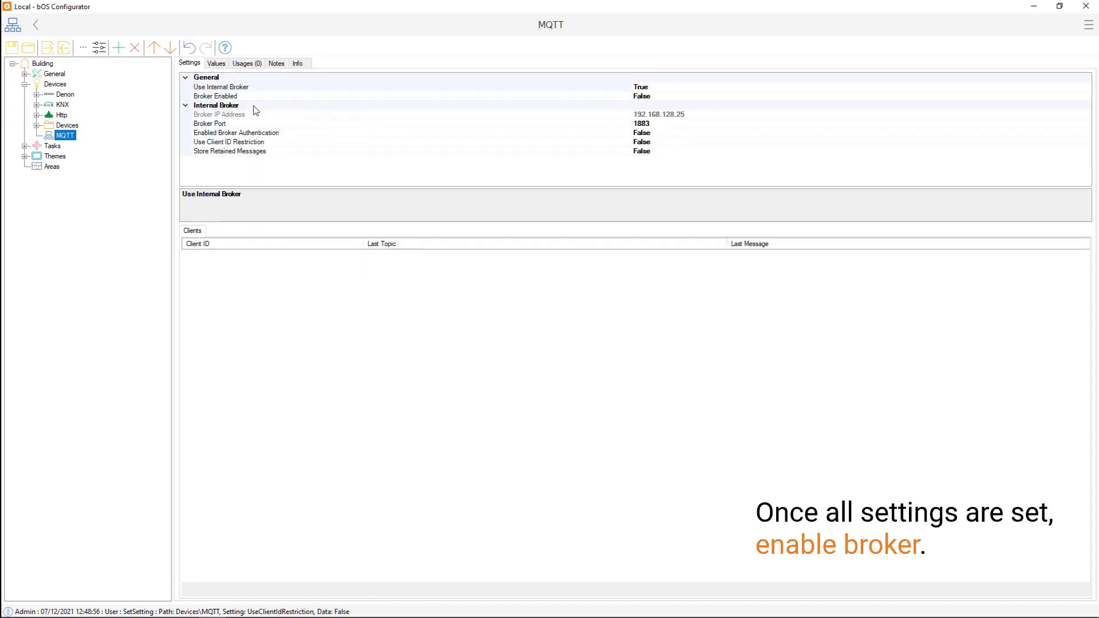
# - Enable the internal broker, and add a Client under the MQTT device with its subnodes expanded
pyautogui.click(385, 97)
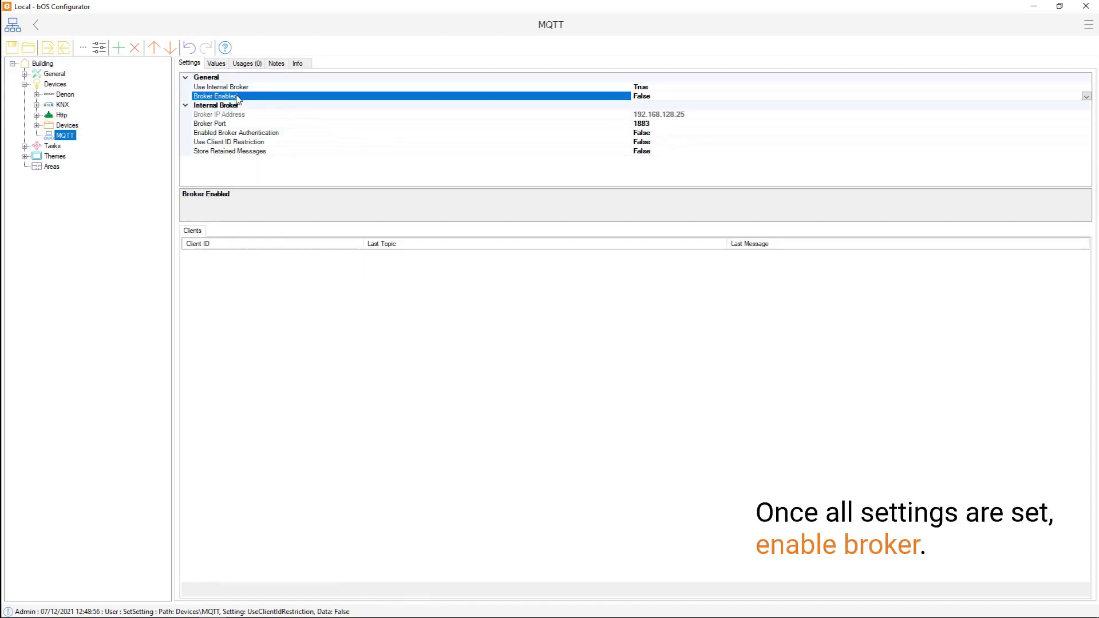
pyautogui.doubleClick(624, 98)
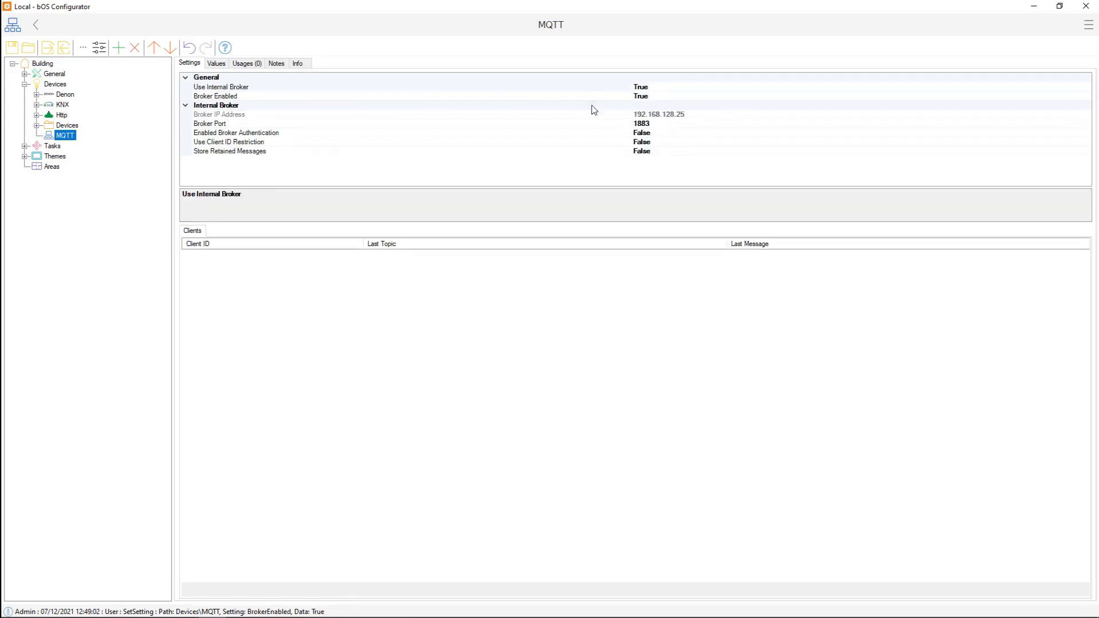
pyautogui.rightClick(67, 136)
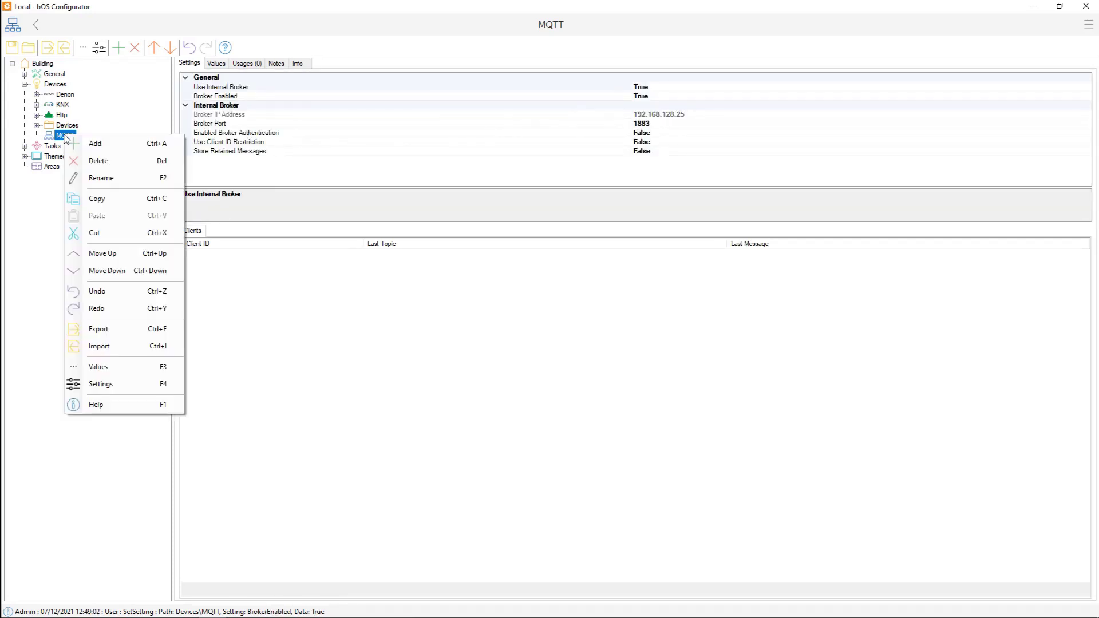
pyautogui.click(76, 144)
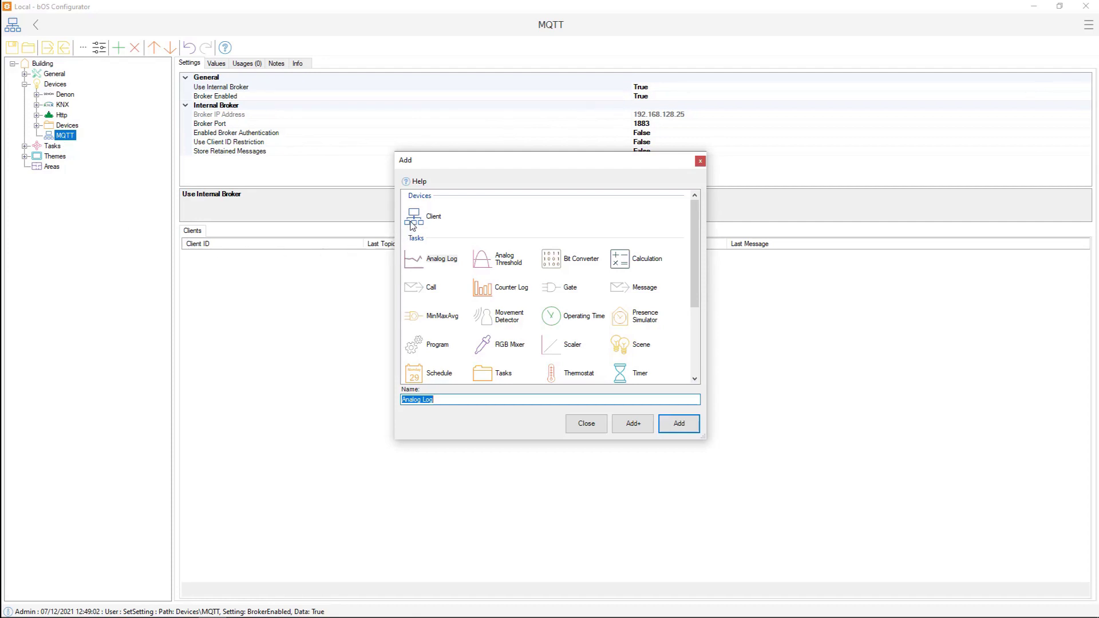
pyautogui.doubleClick(413, 226)
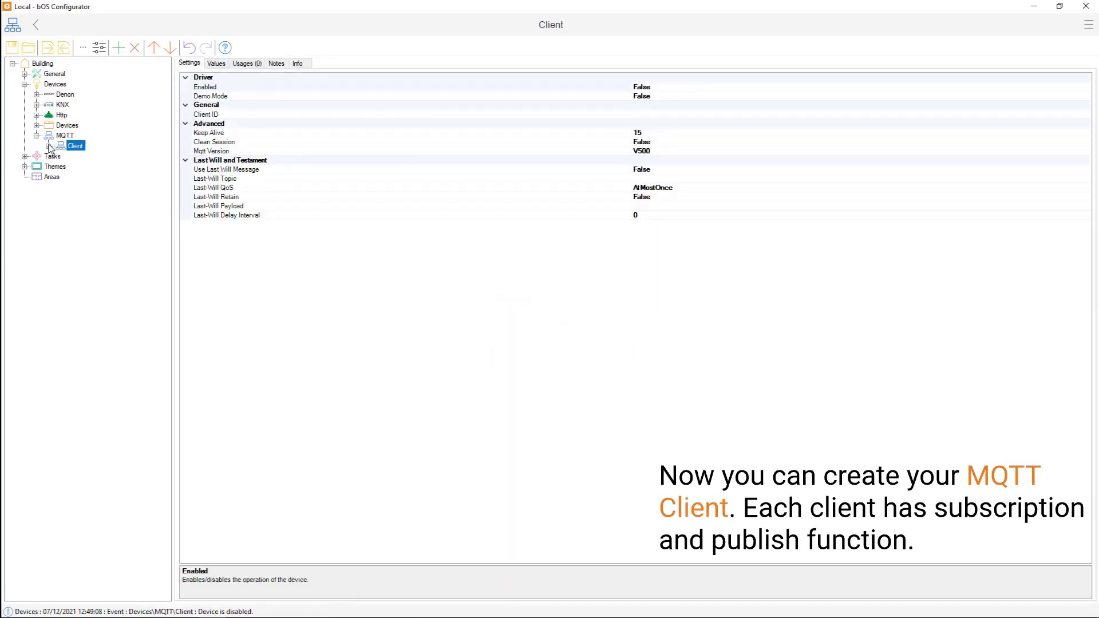
pyautogui.click(49, 147)
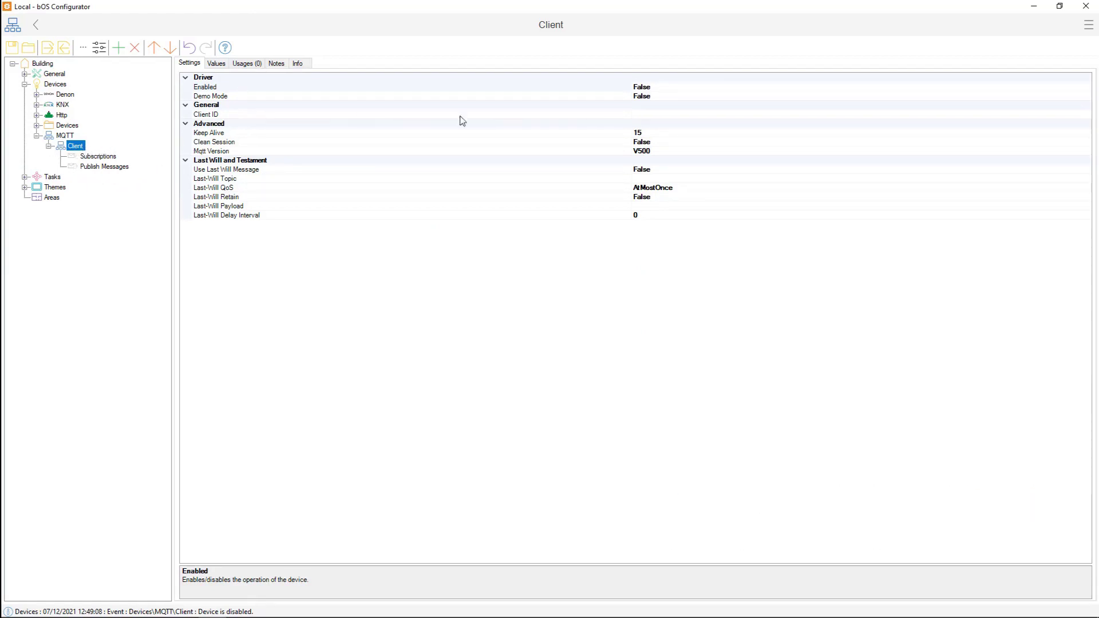
# - Set the new MQTT client's Client ID to Temperature
pyautogui.click(647, 114)
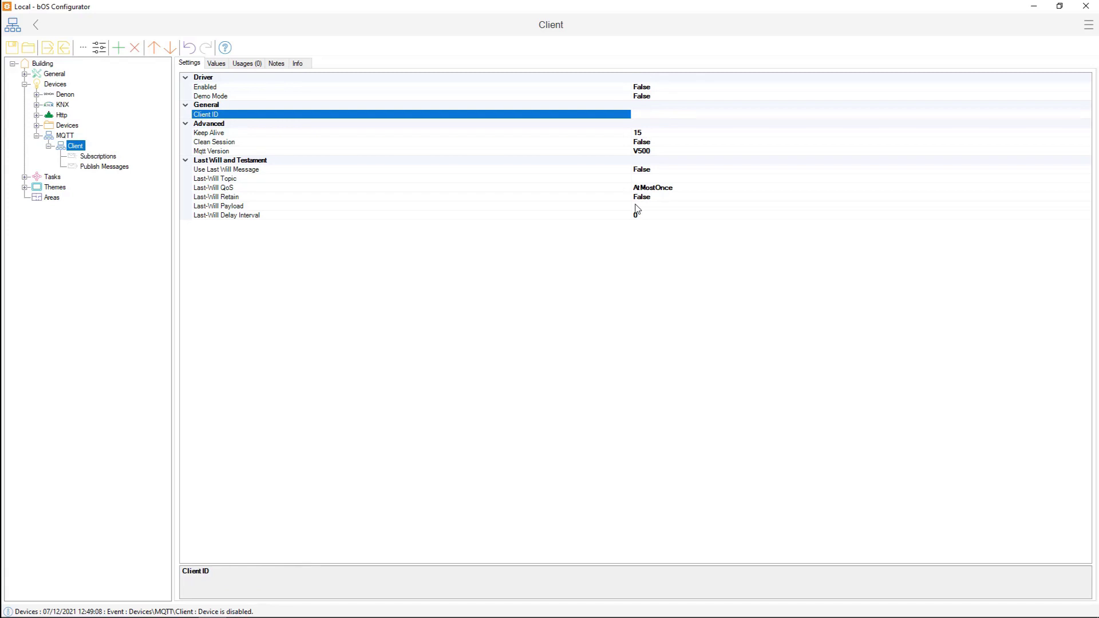
pyautogui.write('Temperature')
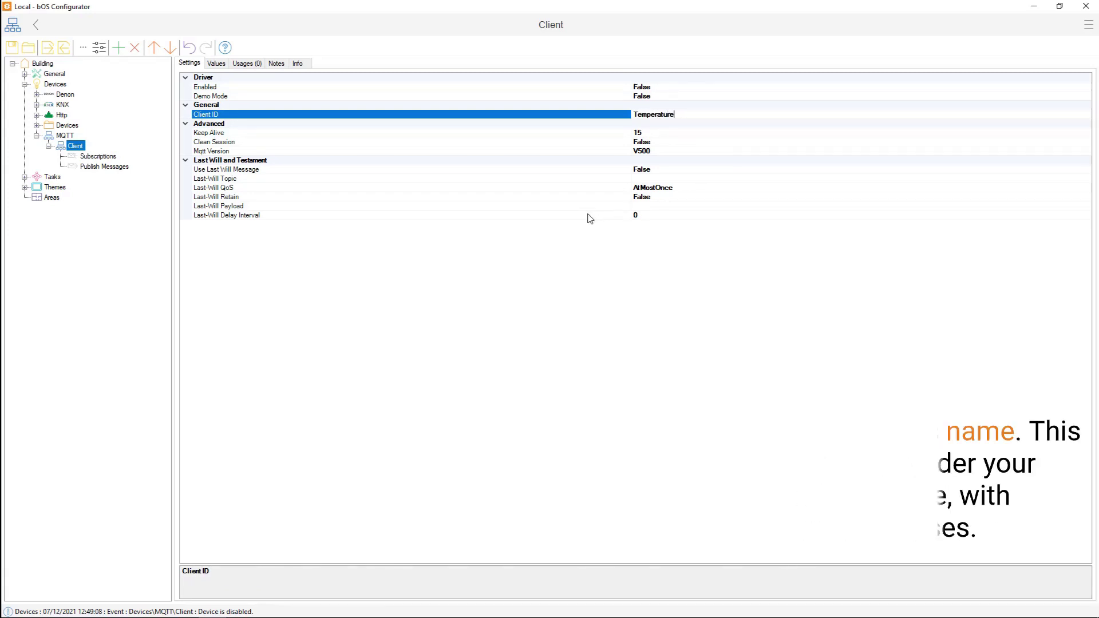
pyautogui.click(599, 143)
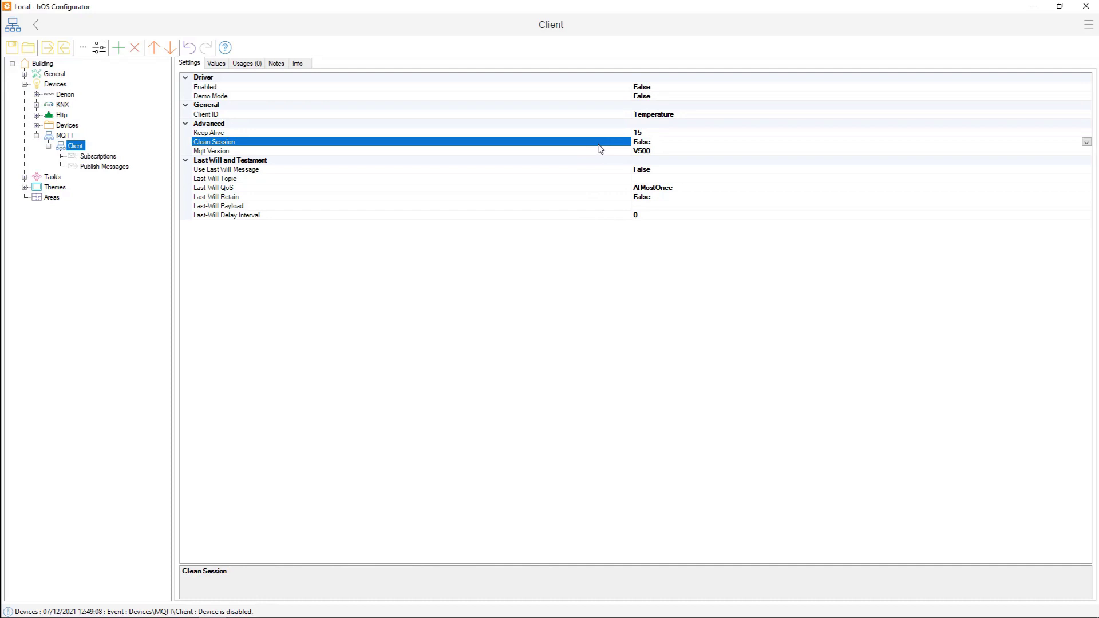
# - Review the client's connection and last-will settings, enable the client, and check the MQTT device's client list
pyautogui.click(220, 135)
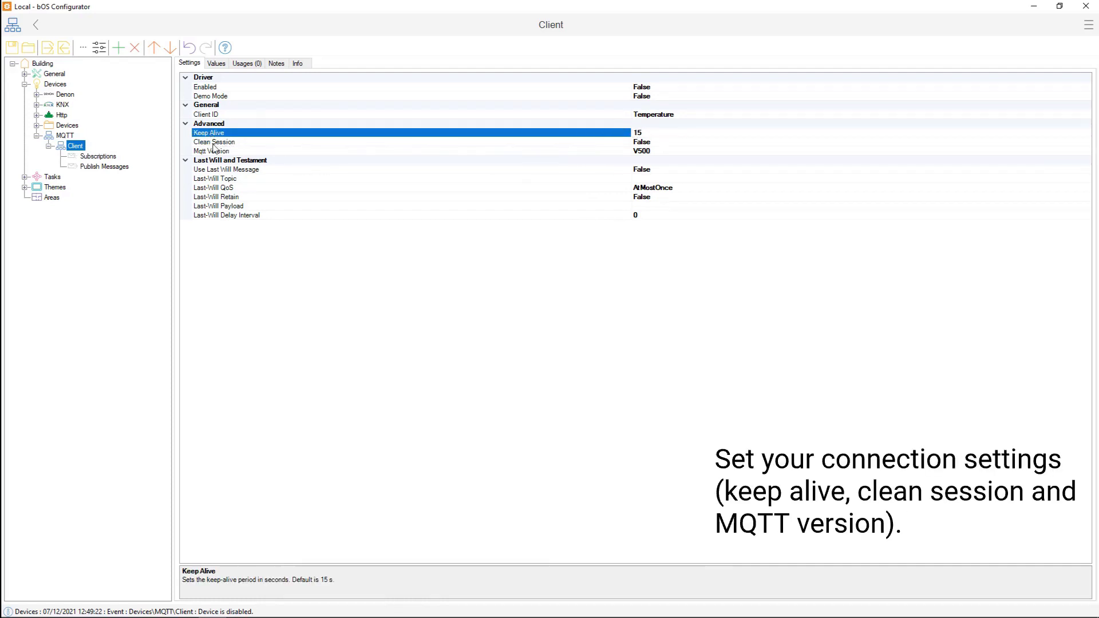
pyautogui.click(230, 152)
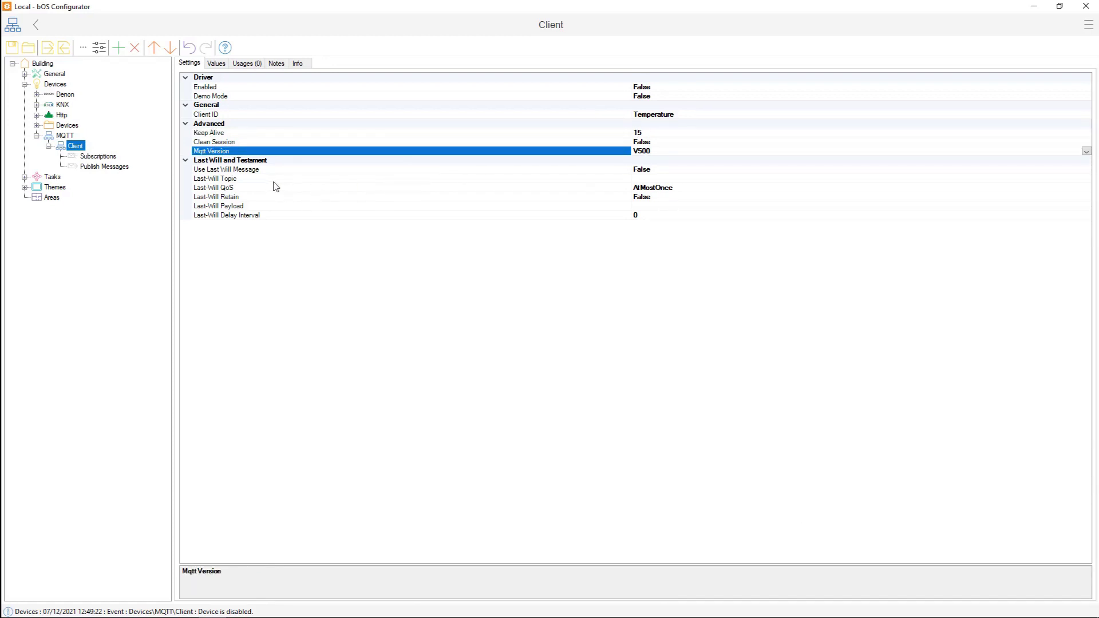
pyautogui.click(236, 161)
pyautogui.click(235, 170)
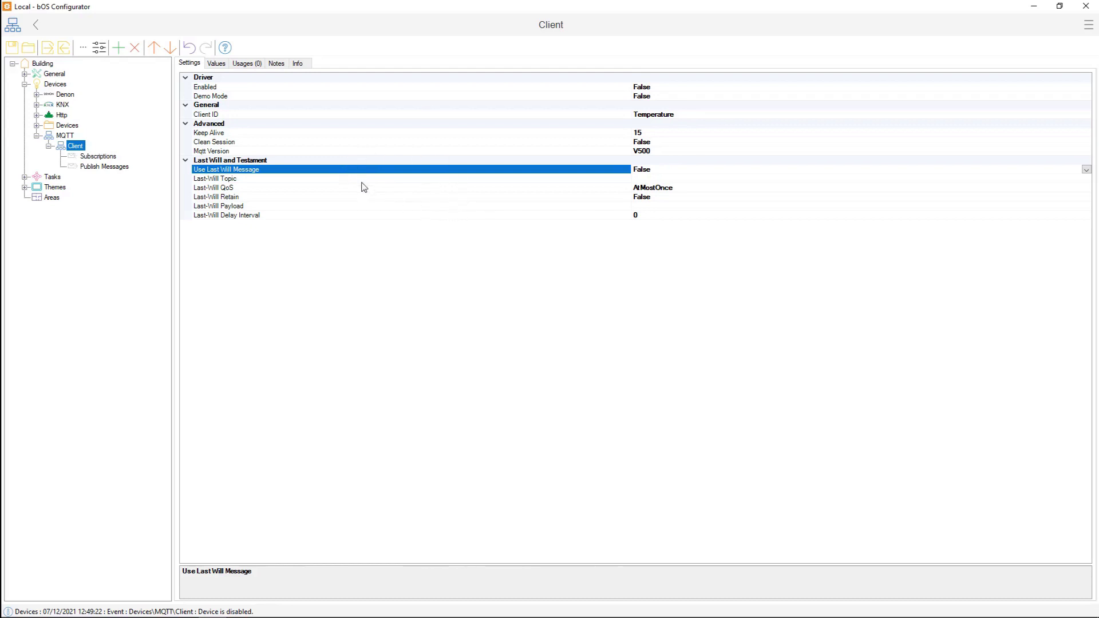
pyautogui.doubleClick(213, 88)
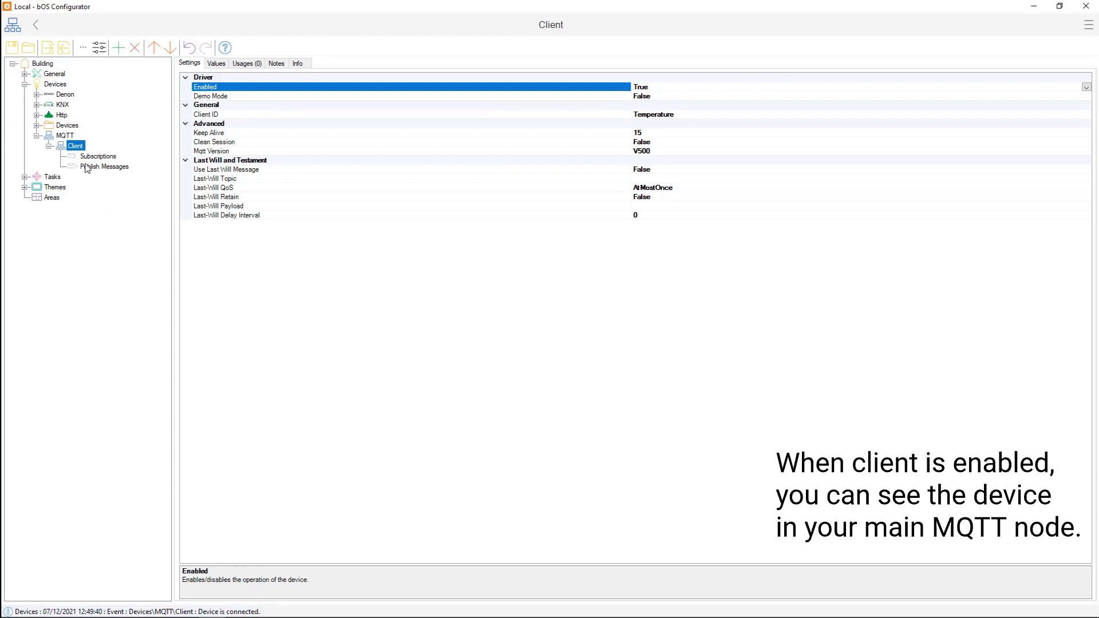
pyautogui.click(66, 136)
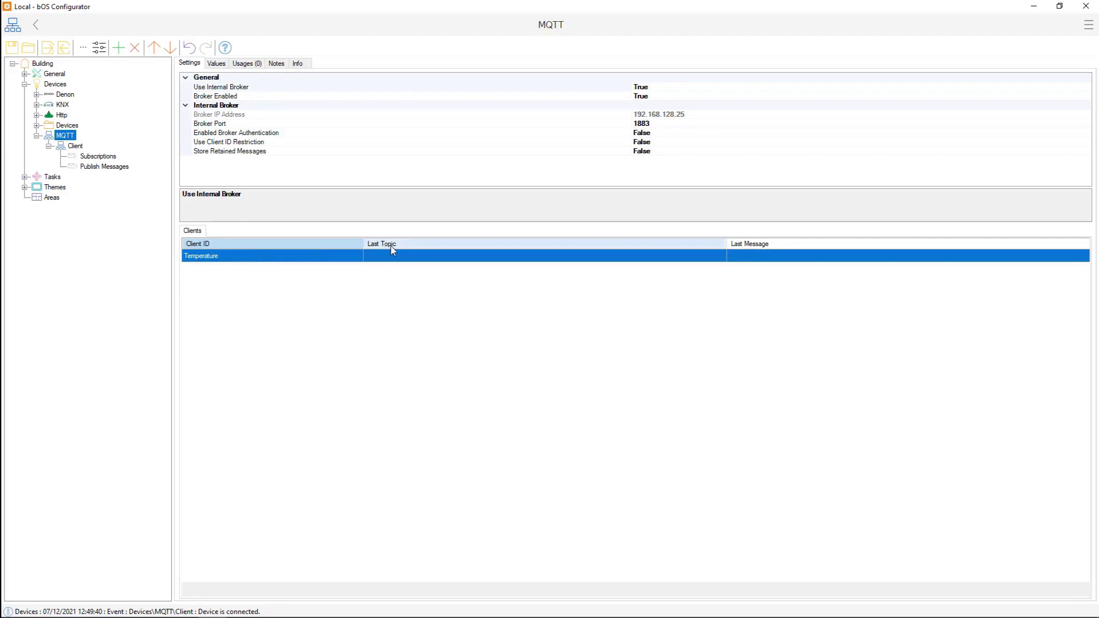
# - Add a Subscription under the client's Subscriptions node
pyautogui.click(89, 157)
pyautogui.rightClick(89, 159)
pyautogui.click(97, 169)
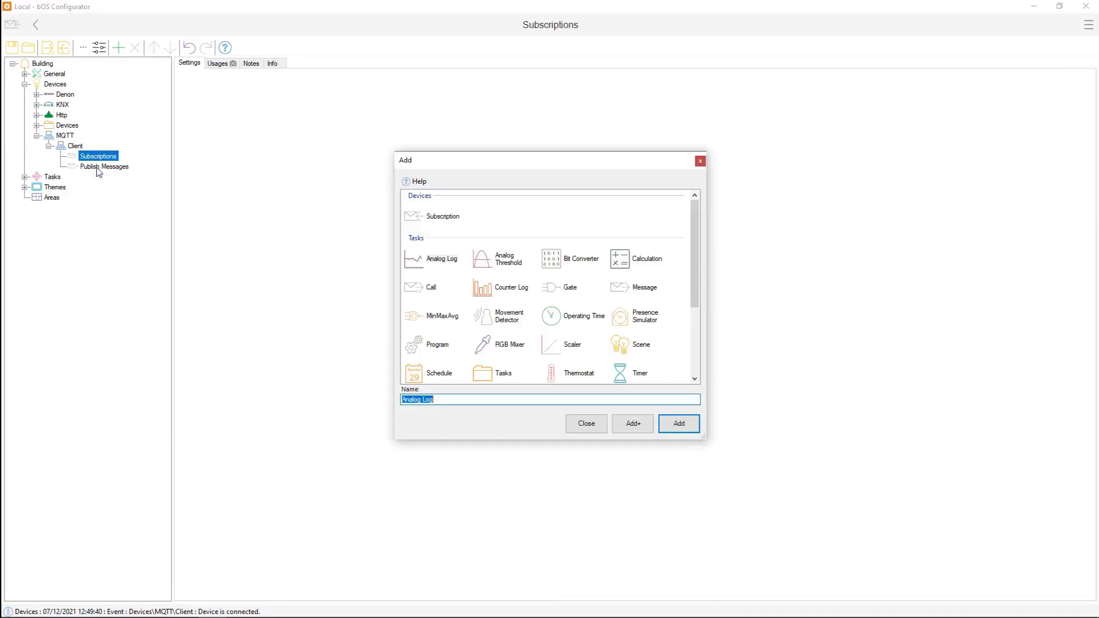
pyautogui.doubleClick(433, 224)
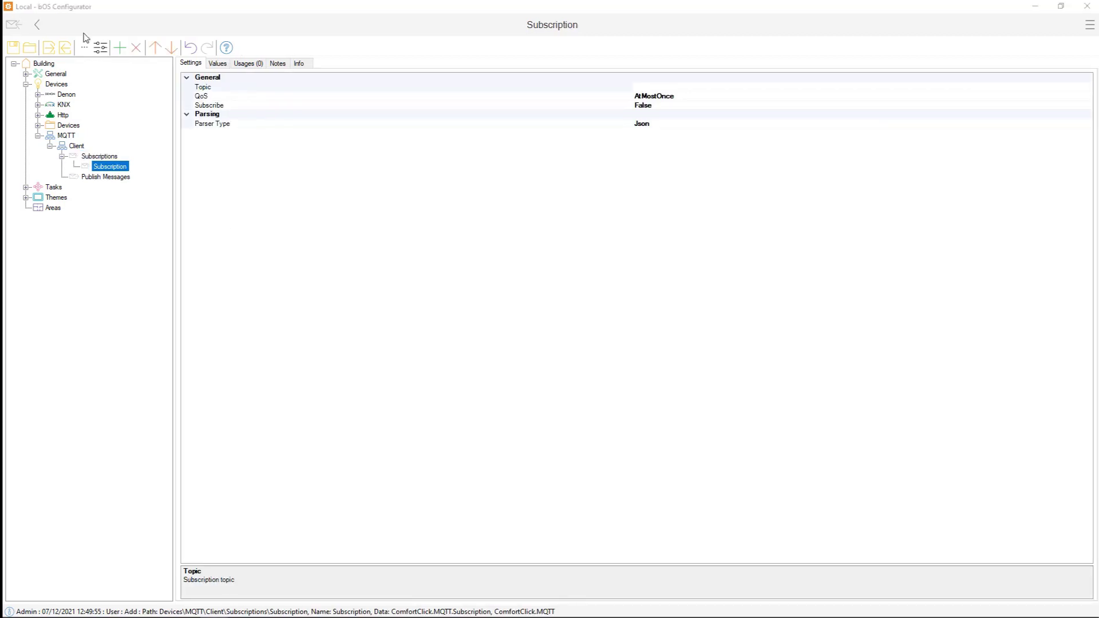
# - Set the new subscription's topic to Temperature
pyautogui.click(261, 98)
pyautogui.click(234, 88)
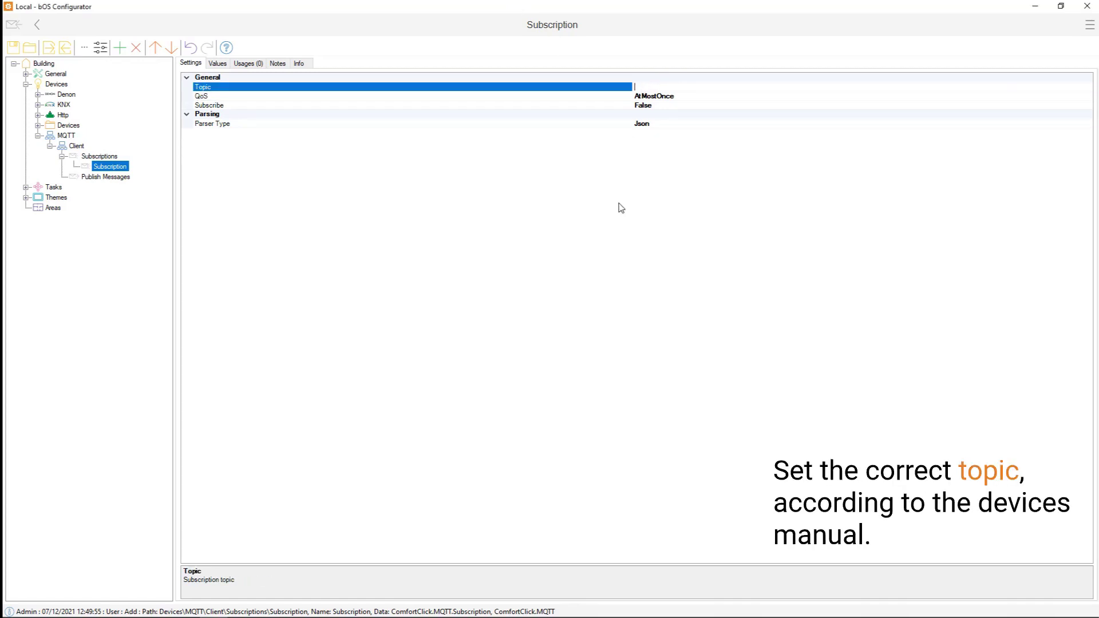
pyautogui.write('Temperature')
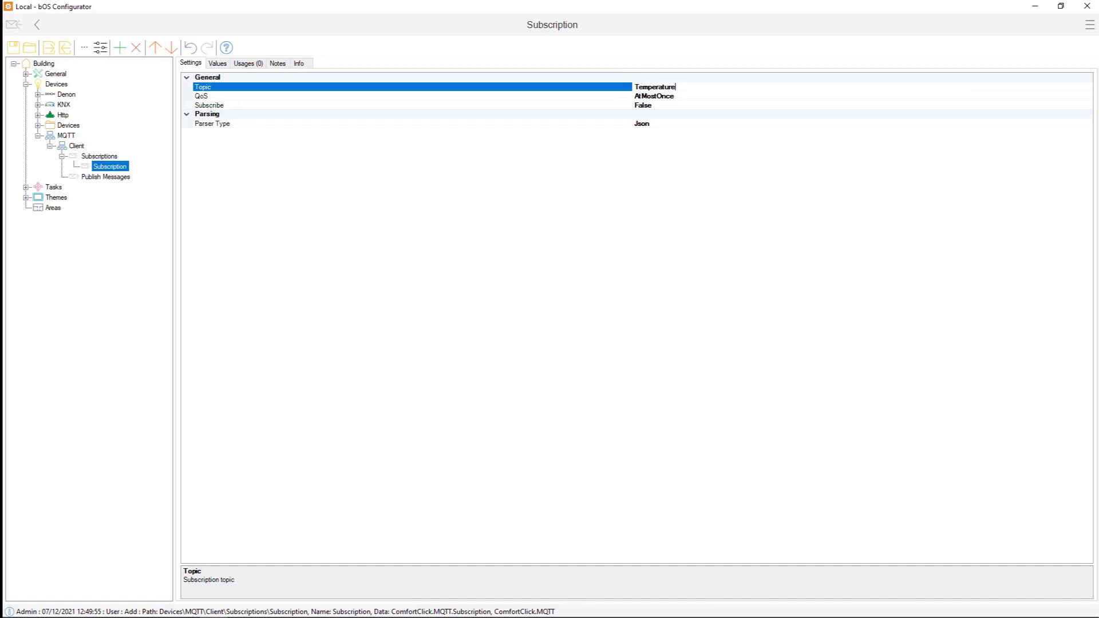
pyautogui.click(124, 339)
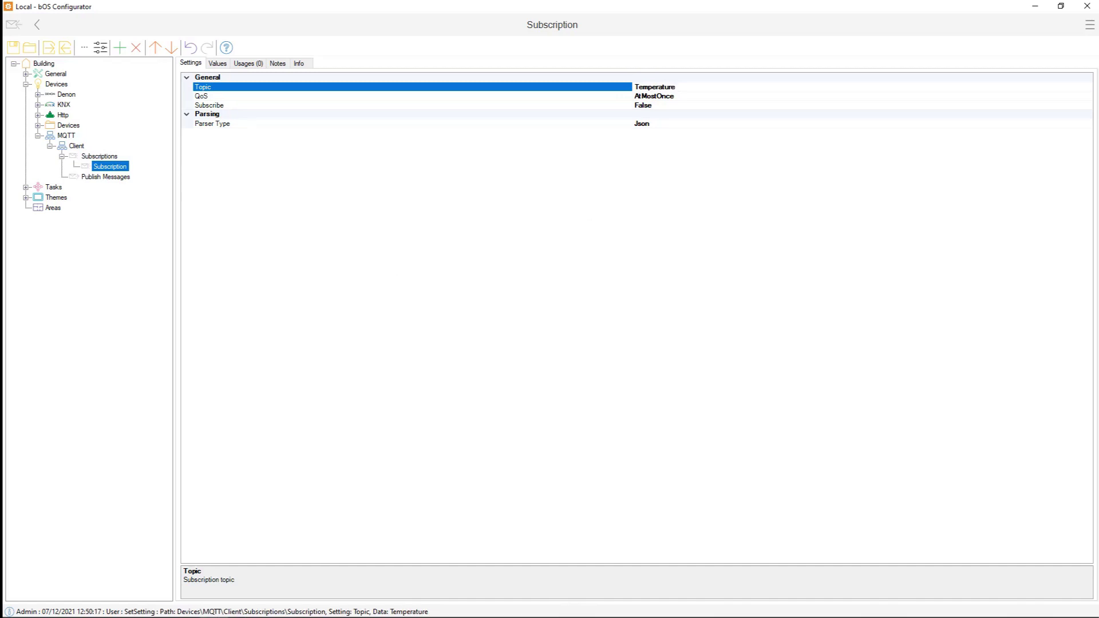
# - Set the subscription's QoS to AtMostOnce and its parser type to Json
pyautogui.click(687, 99)
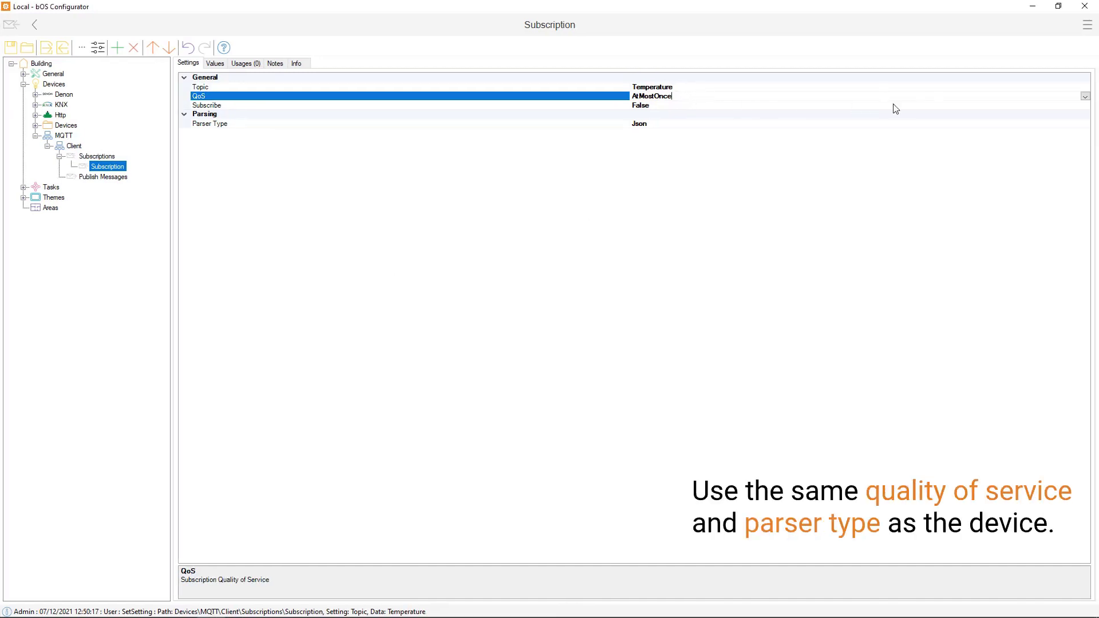
pyautogui.click(1085, 96)
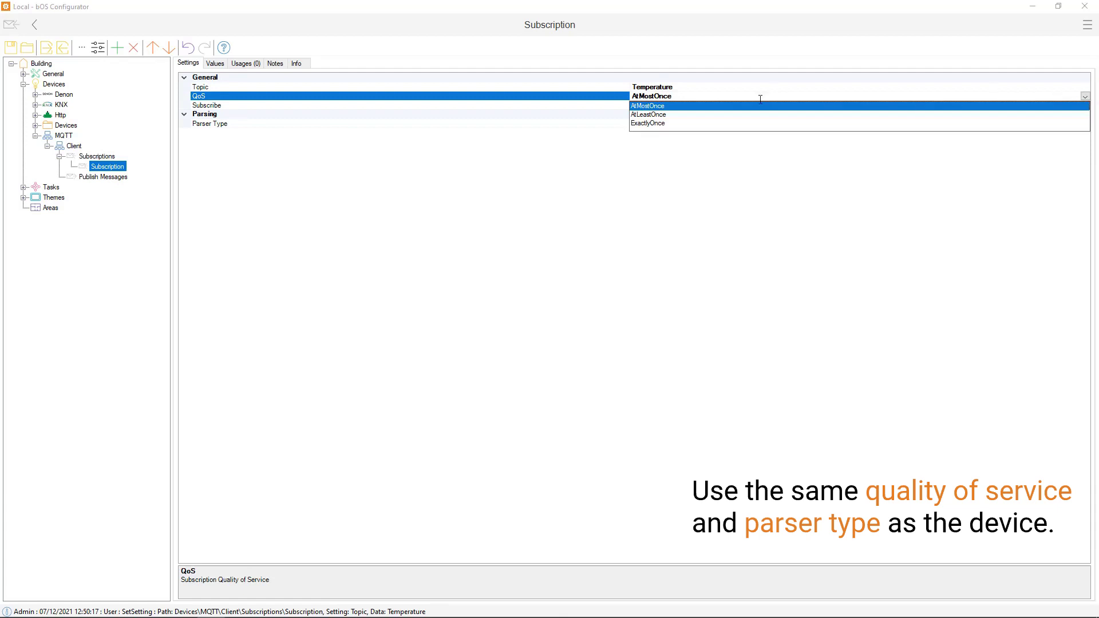
pyautogui.click(604, 103)
pyautogui.click(212, 125)
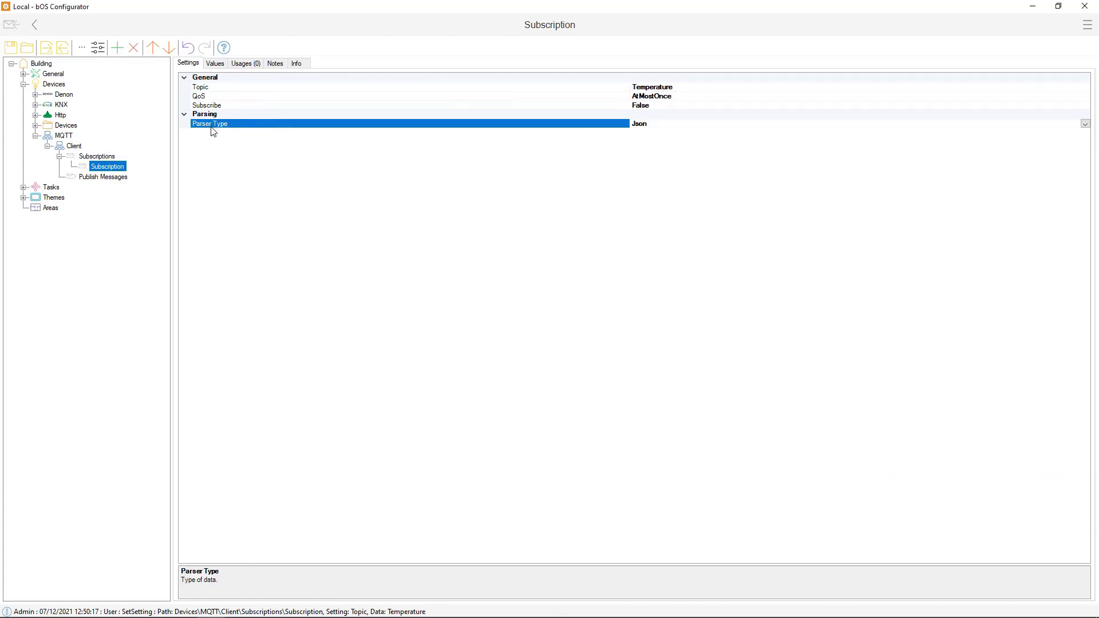
pyautogui.click(1084, 125)
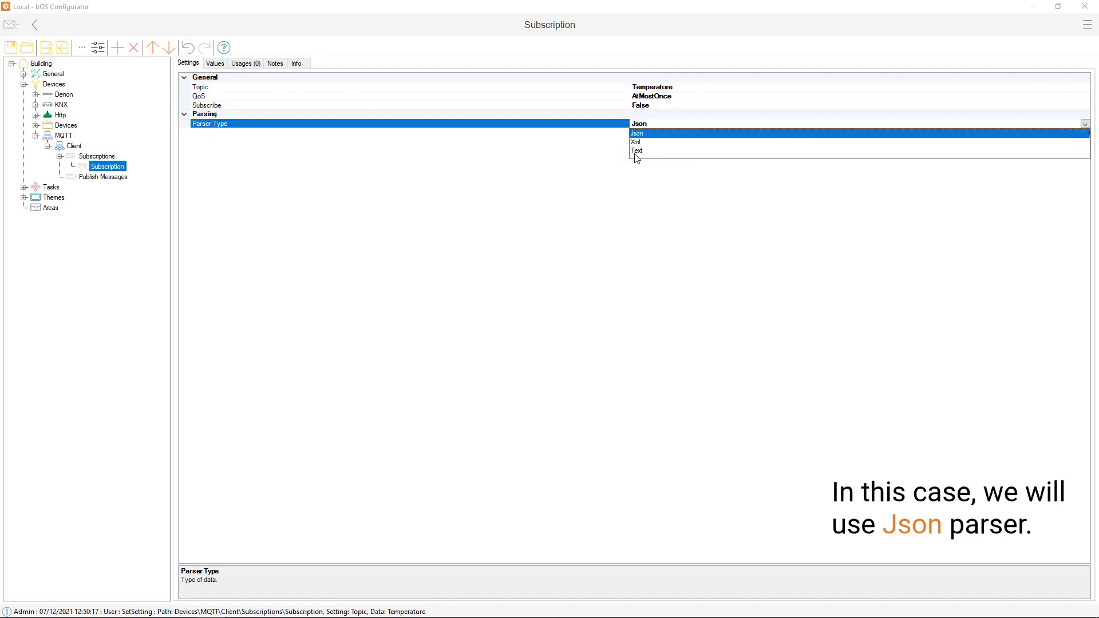
pyautogui.click(635, 118)
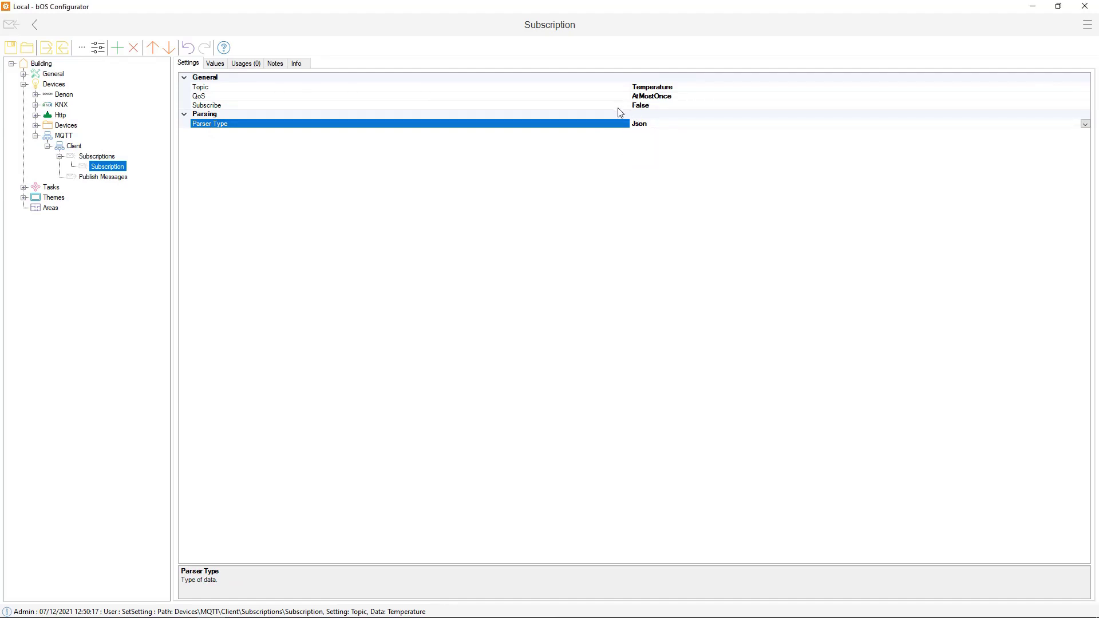
# - Enable Subscribe for the subscription and check its last received message
pyautogui.click(538, 98)
pyautogui.doubleClick(544, 106)
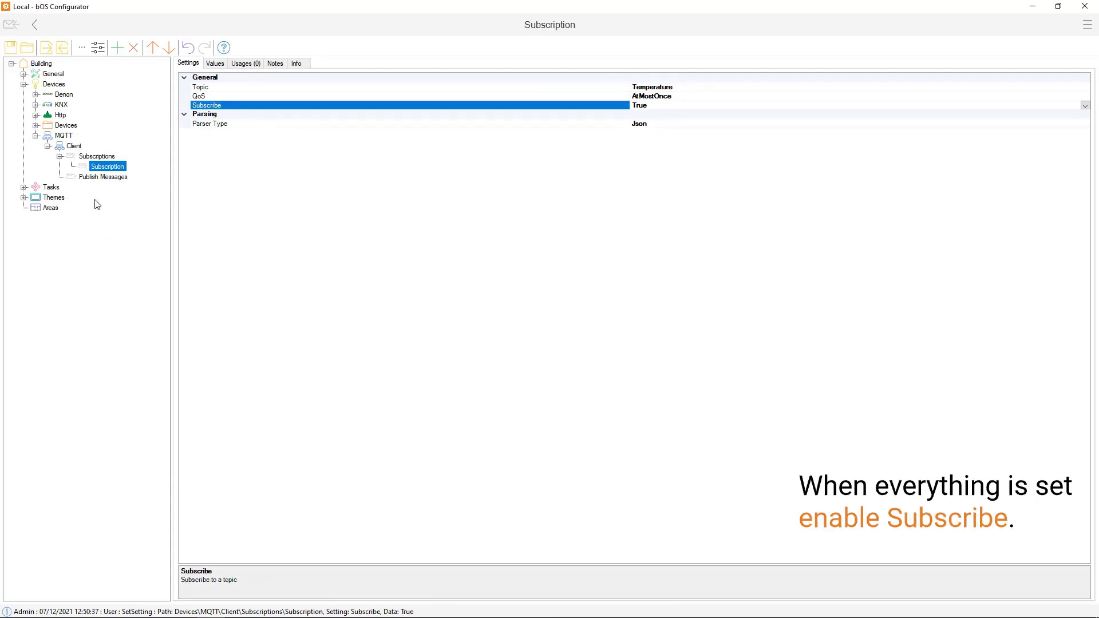
pyautogui.click(220, 64)
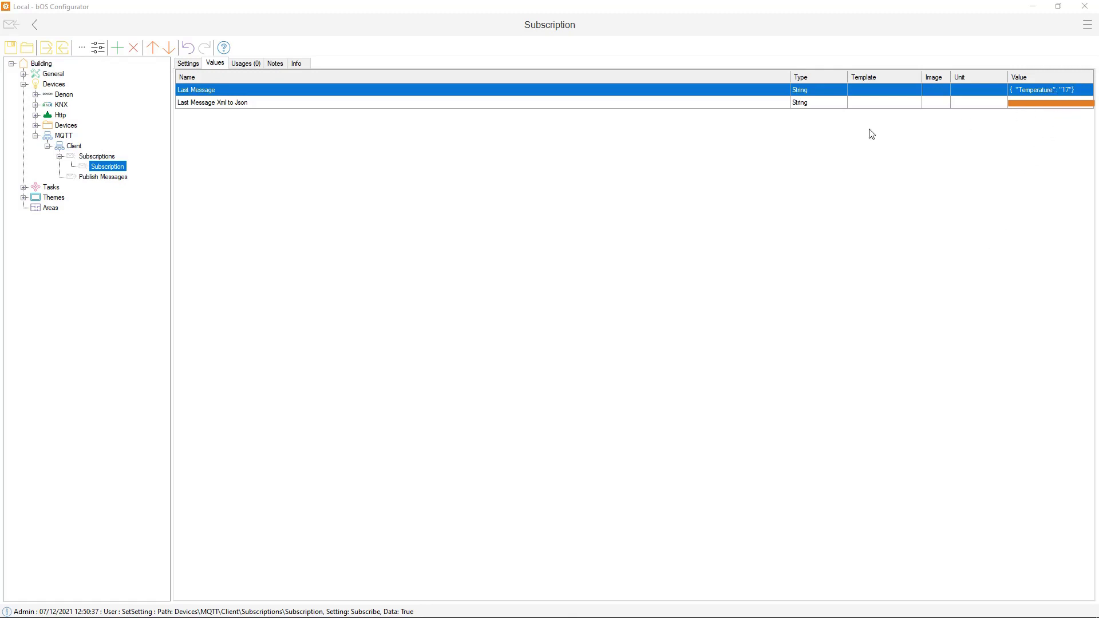
# - Add an Integer value named Temperature under the subscription
pyautogui.rightClick(120, 172)
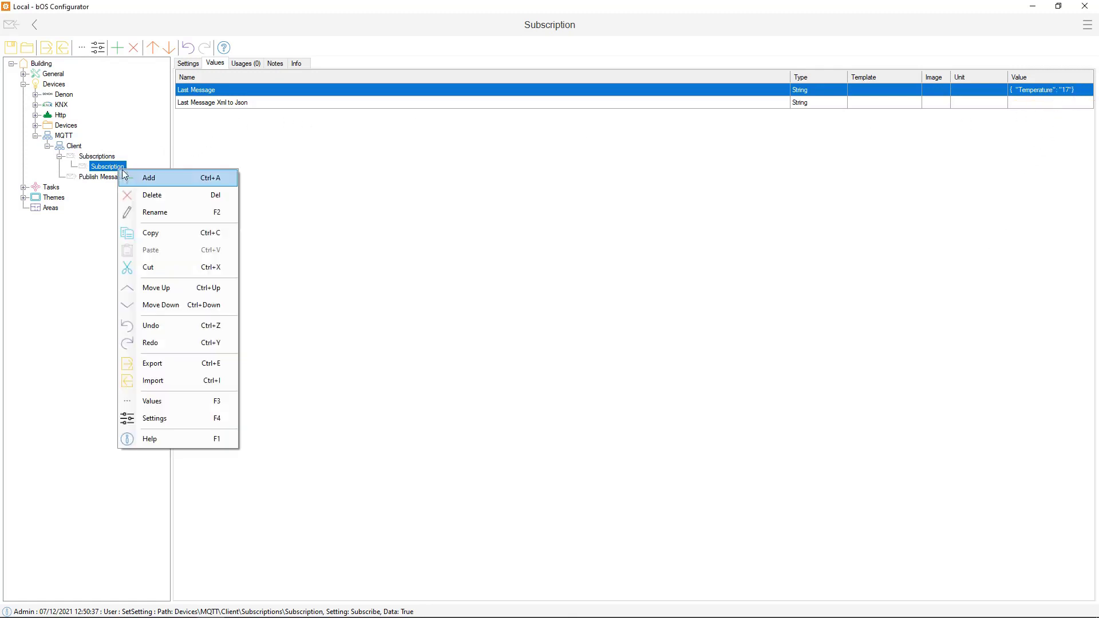
pyautogui.click(136, 179)
pyautogui.write('Temperature')
pyautogui.press('Return')
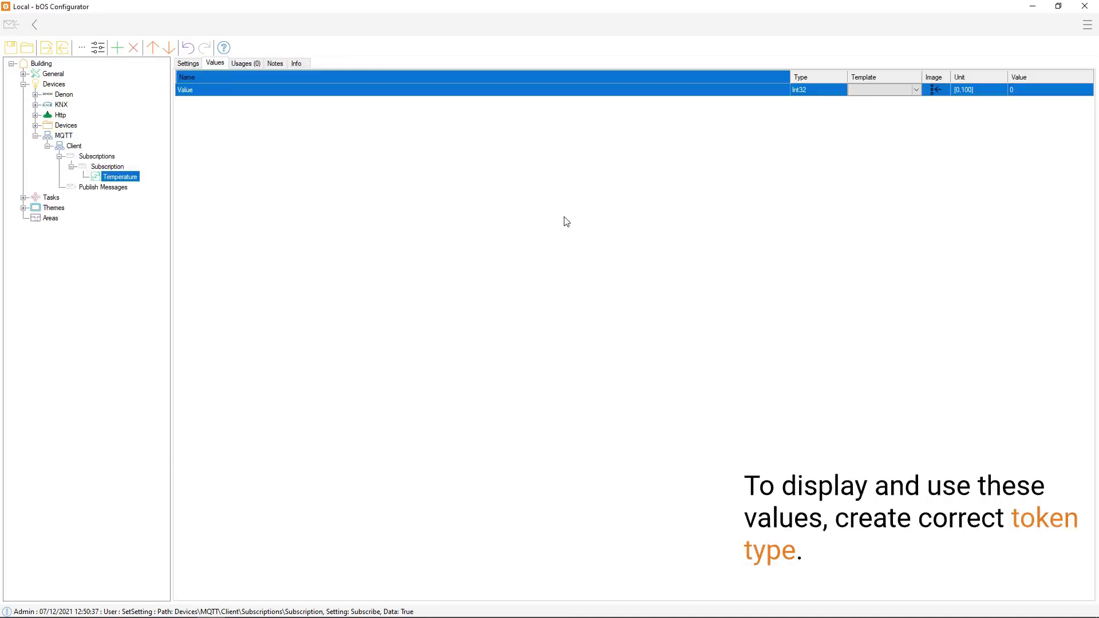
# - Set the Temperature value's token name to Temperature and check the value parsed from the message
pyautogui.click(189, 64)
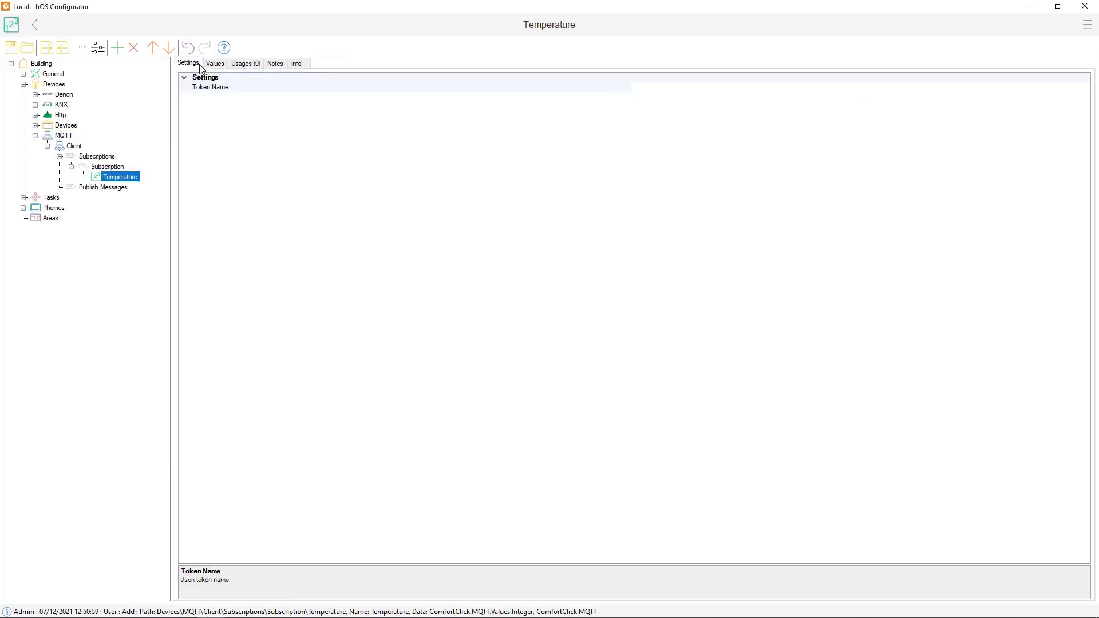
pyautogui.click(202, 89)
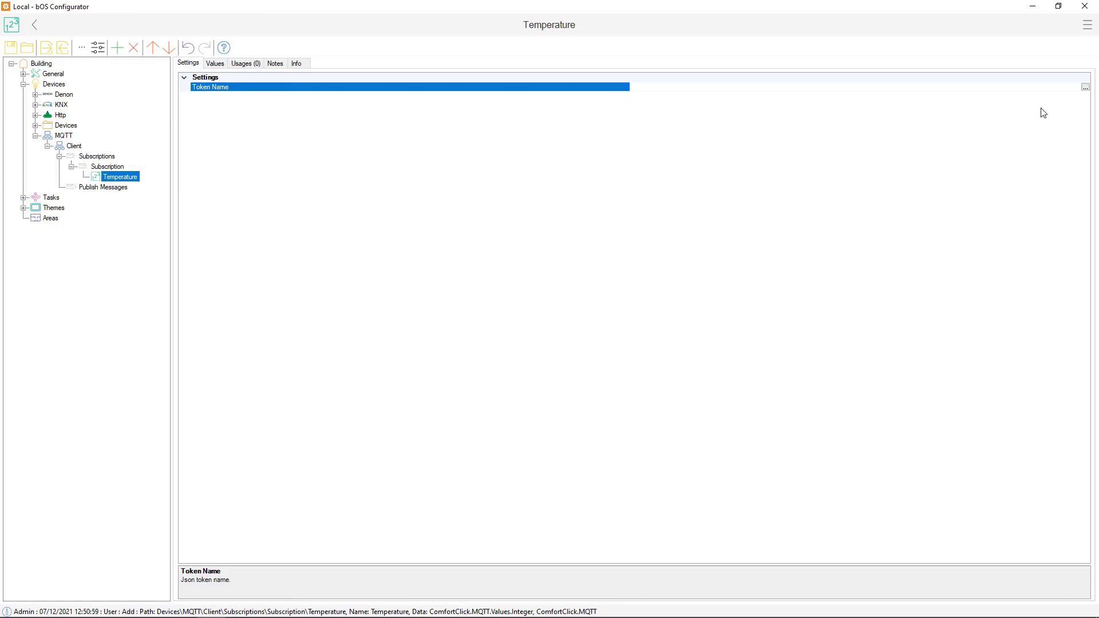
pyautogui.click(1085, 88)
pyautogui.click(472, 230)
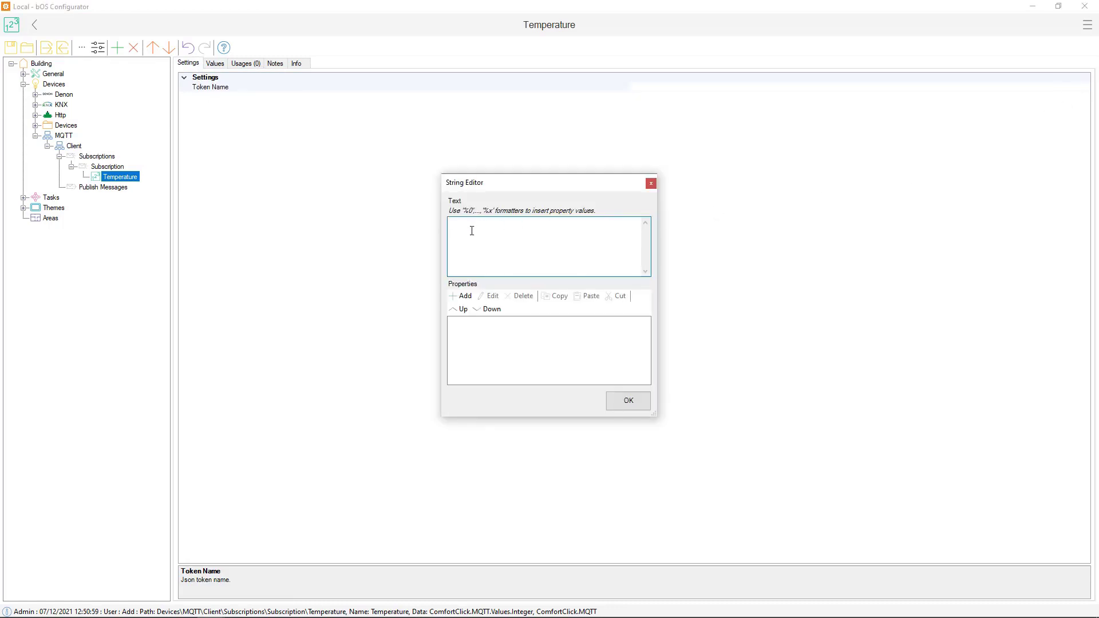
pyautogui.write('Temperature')
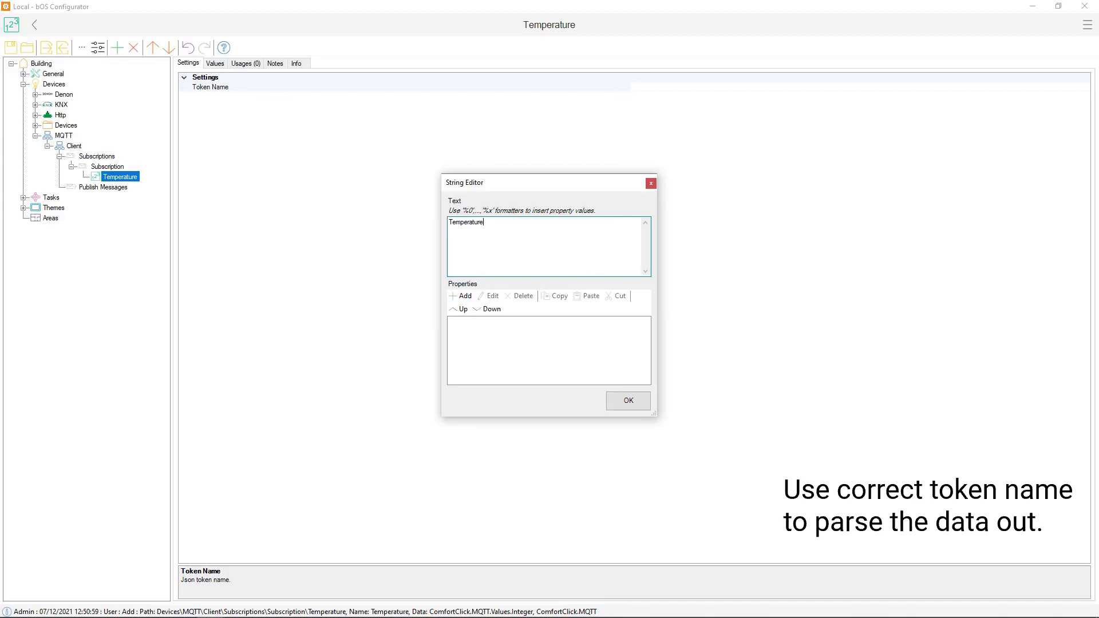
pyautogui.click(619, 404)
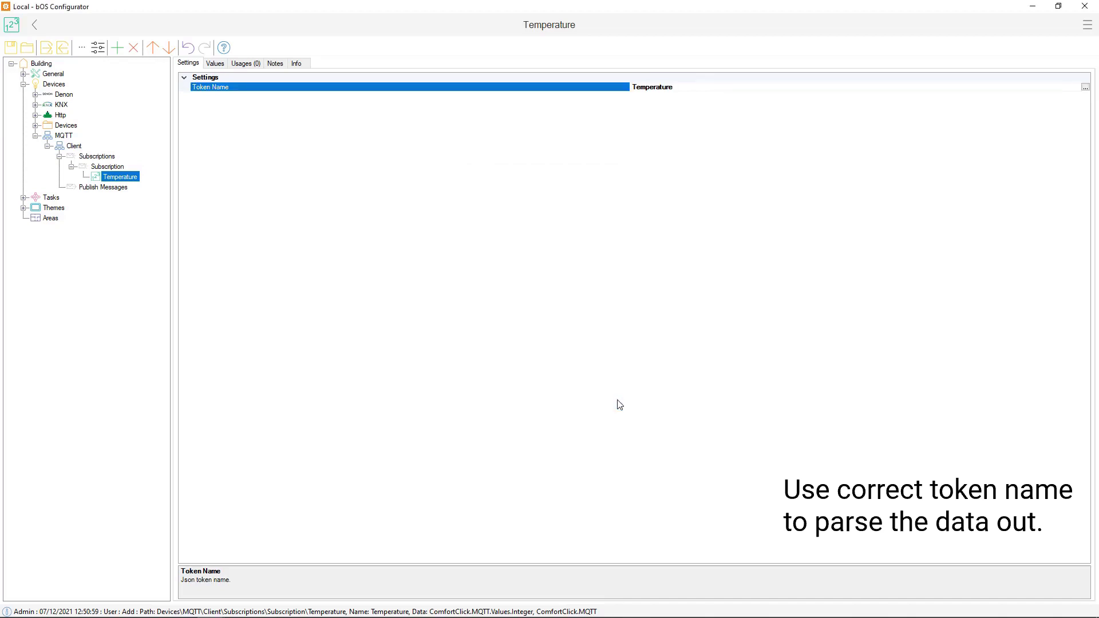
pyautogui.click(216, 64)
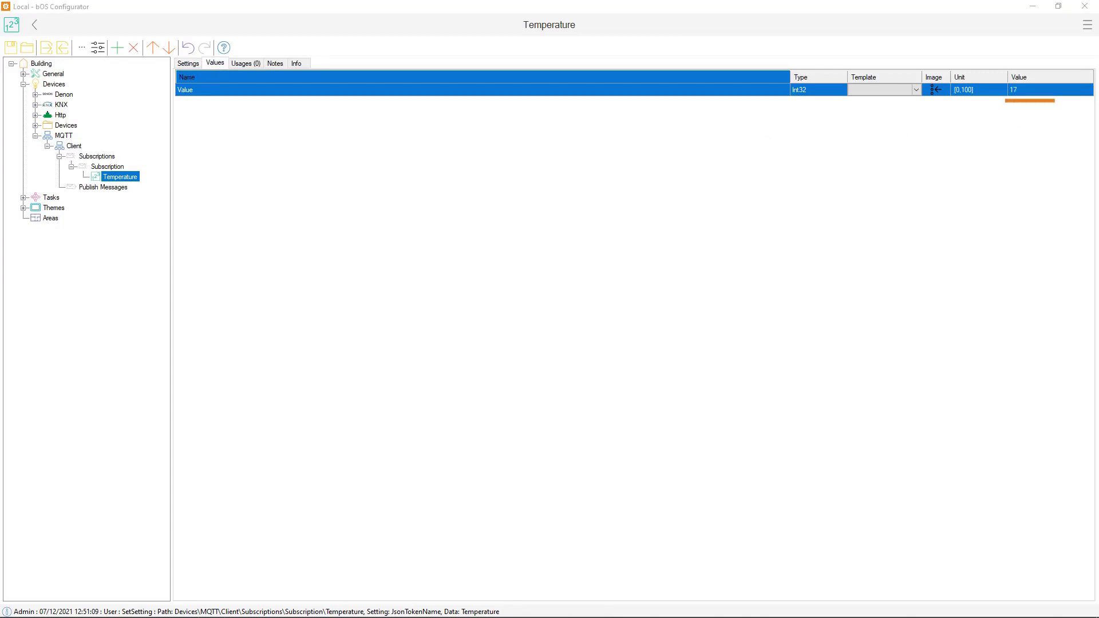
pyautogui.click(498, 142)
# - Add a Publish Message under the client's Publish Messages node
pyautogui.rightClick(95, 189)
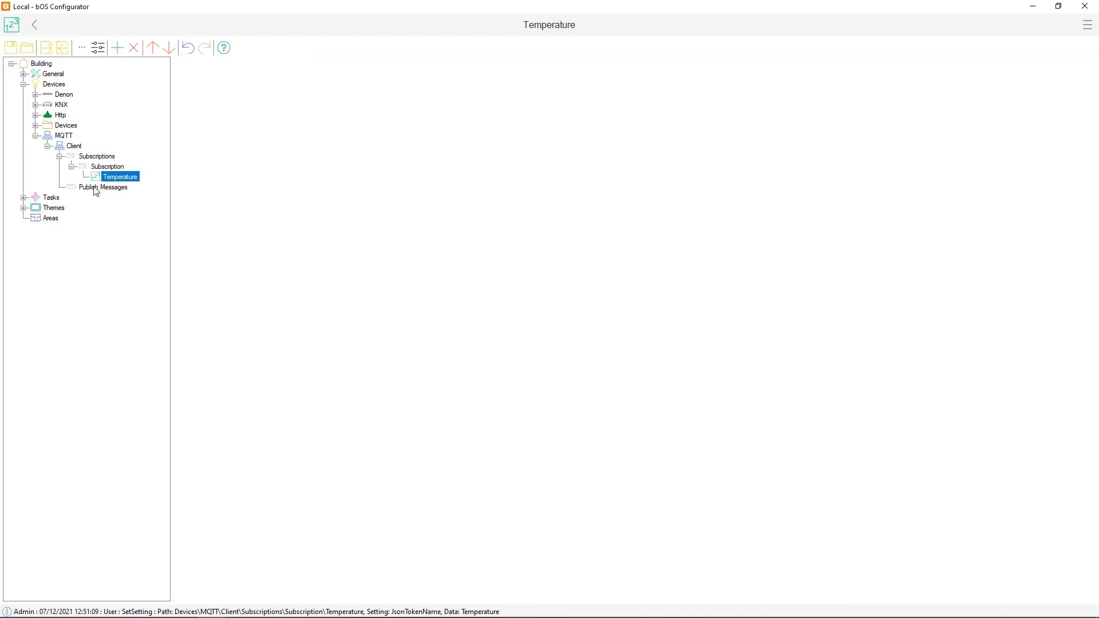
pyautogui.click(112, 196)
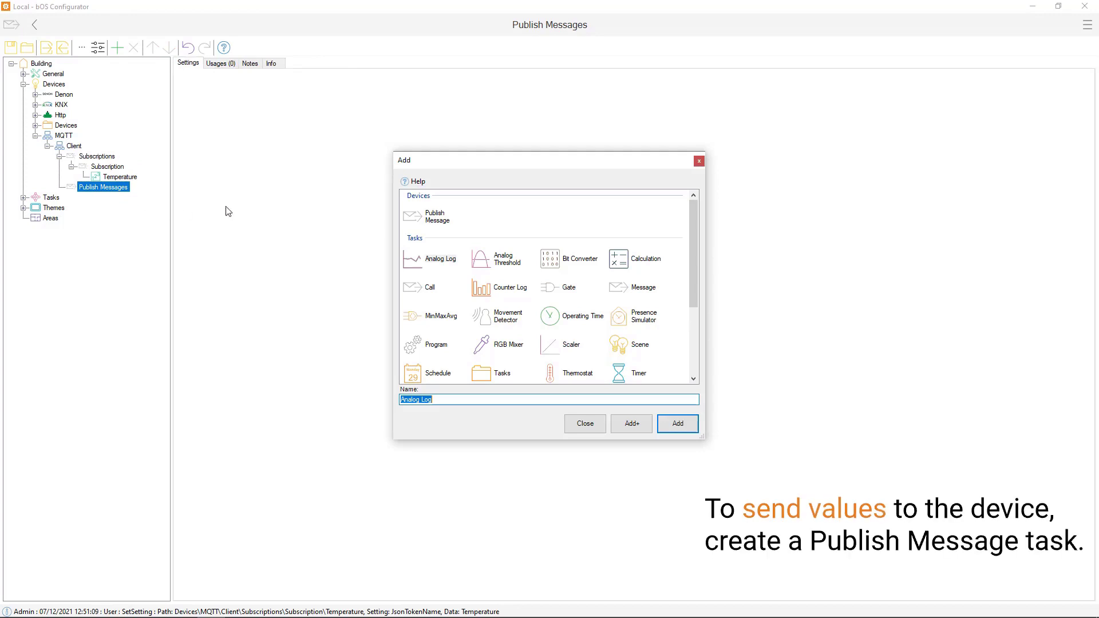
pyautogui.doubleClick(434, 220)
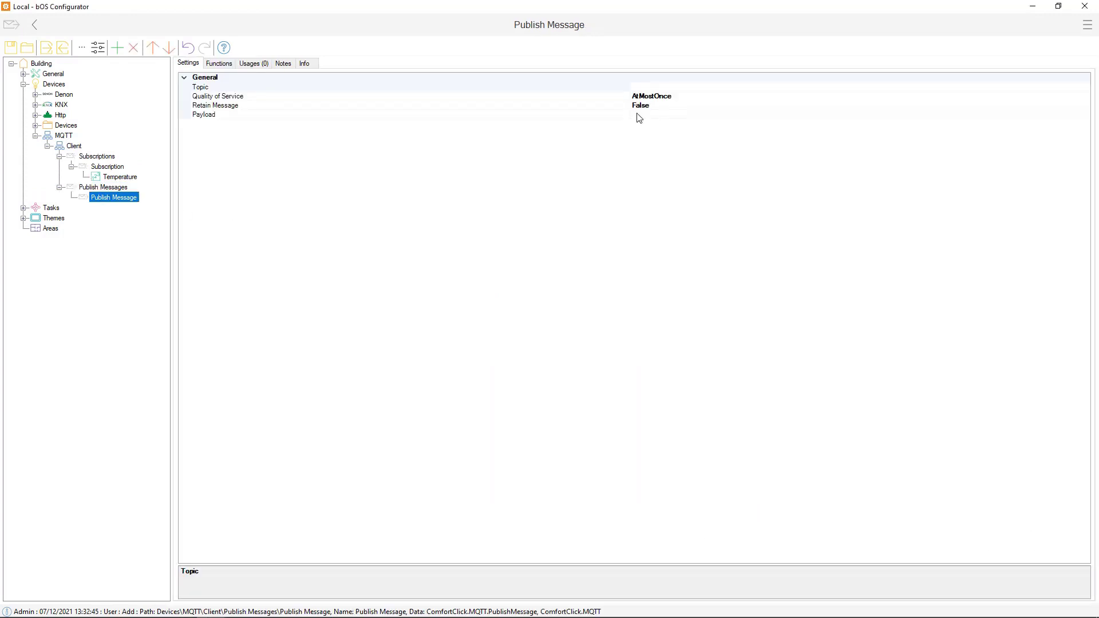
# - Set the publish message's topic to Device/temperature, keep quality of service at AtMostOnce, and review the retain setting
pyautogui.click(651, 87)
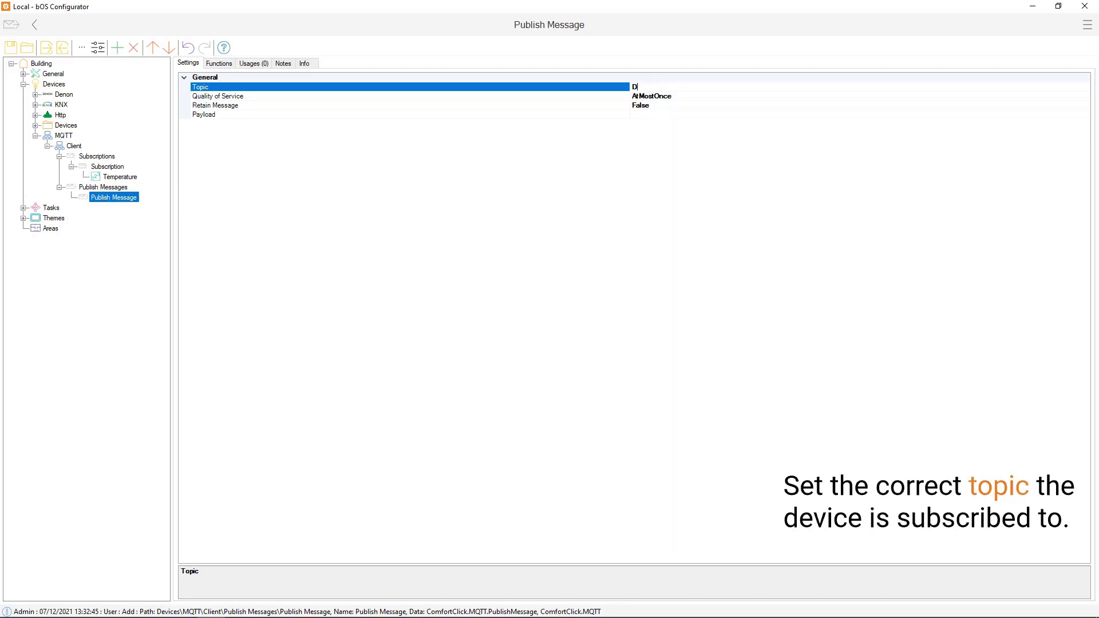
pyautogui.write('Device/temperature')
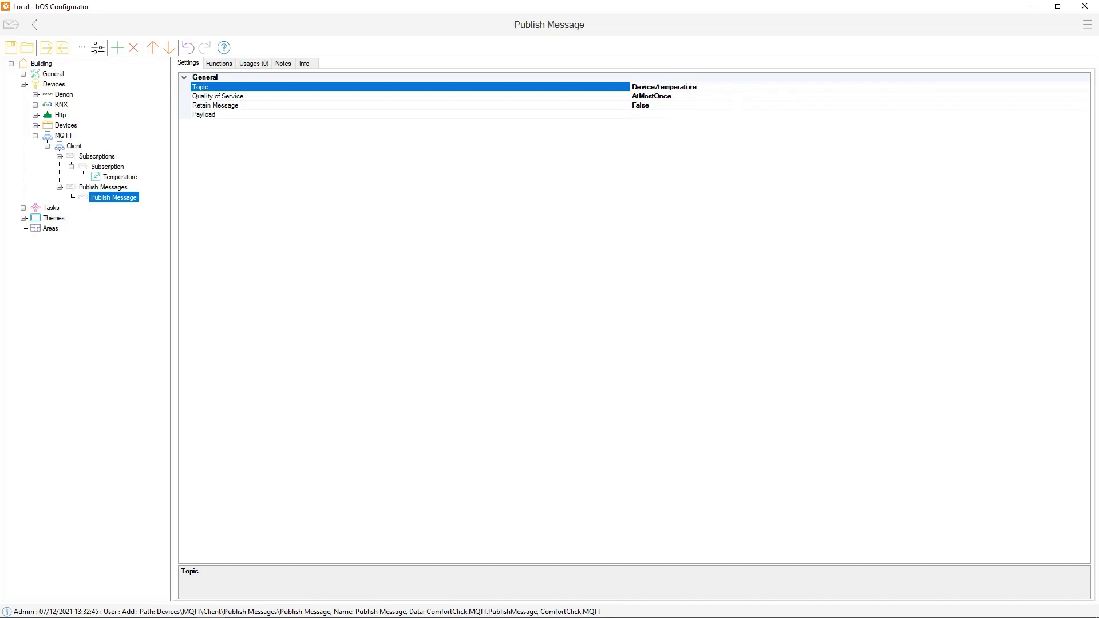
pyautogui.click(638, 98)
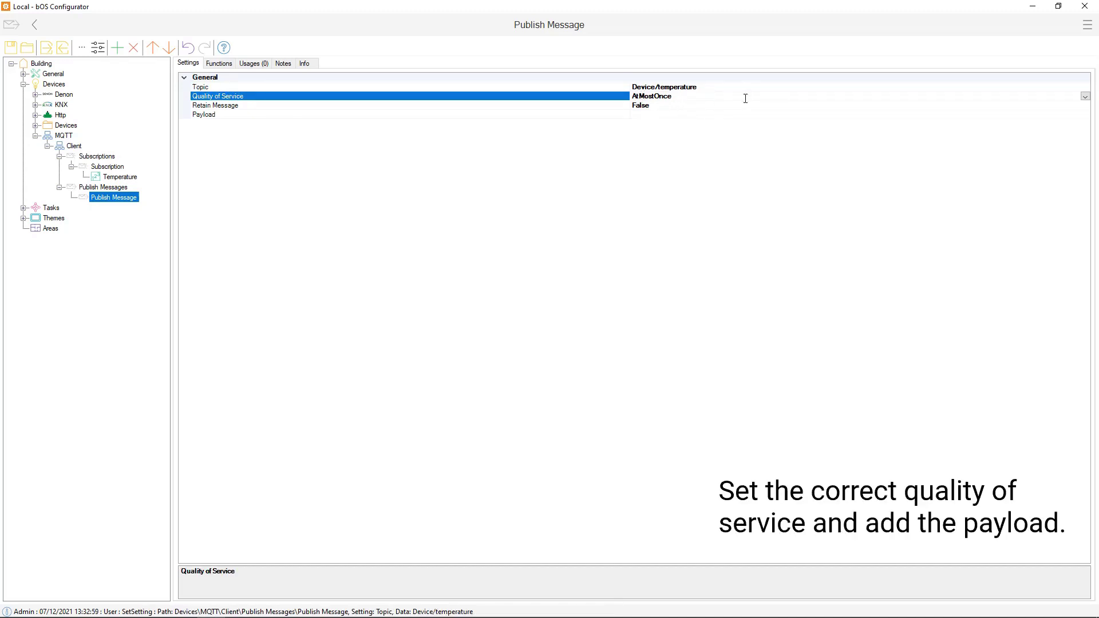
pyautogui.click(1084, 96)
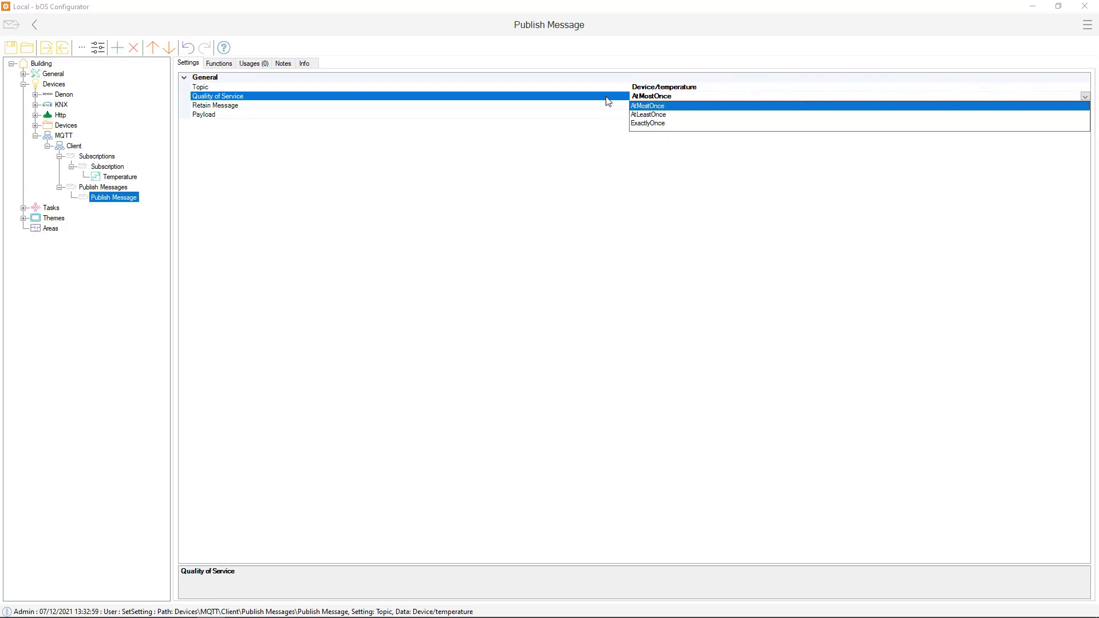
pyautogui.click(201, 107)
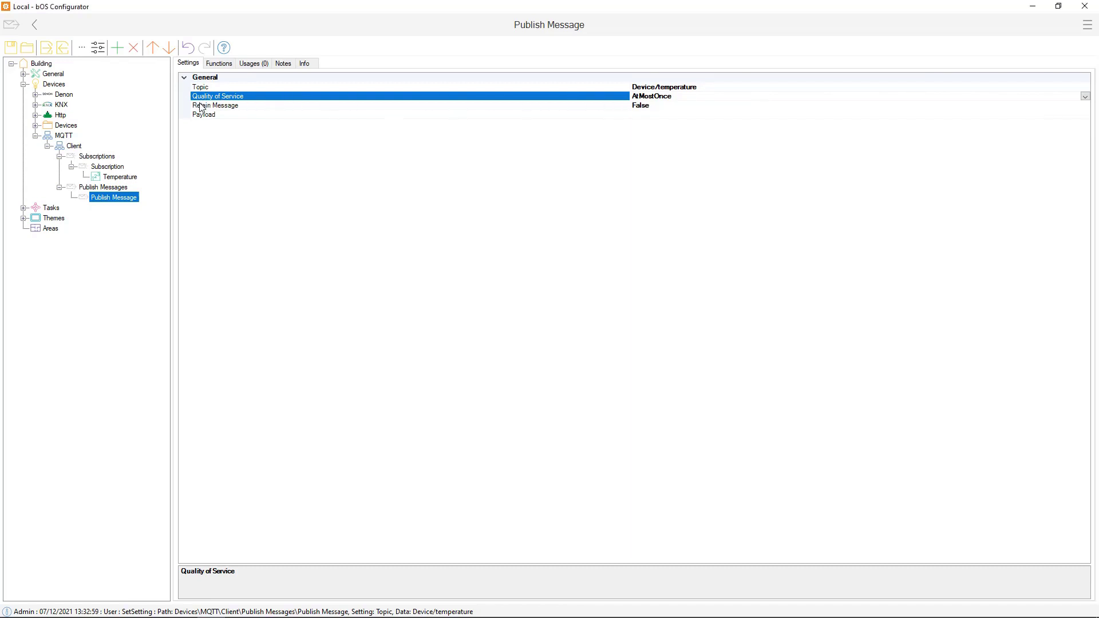
pyautogui.click(221, 109)
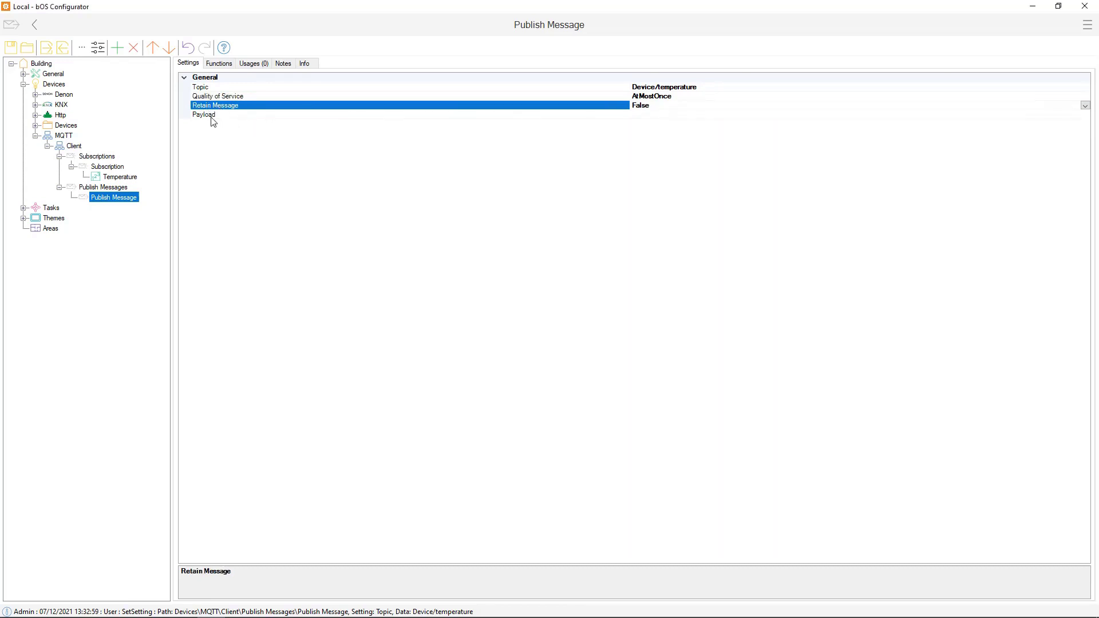
# - Set the payload to {Current temperature is: %0}, linking %0 to the Value property of KNX Current temperature
pyautogui.click(211, 116)
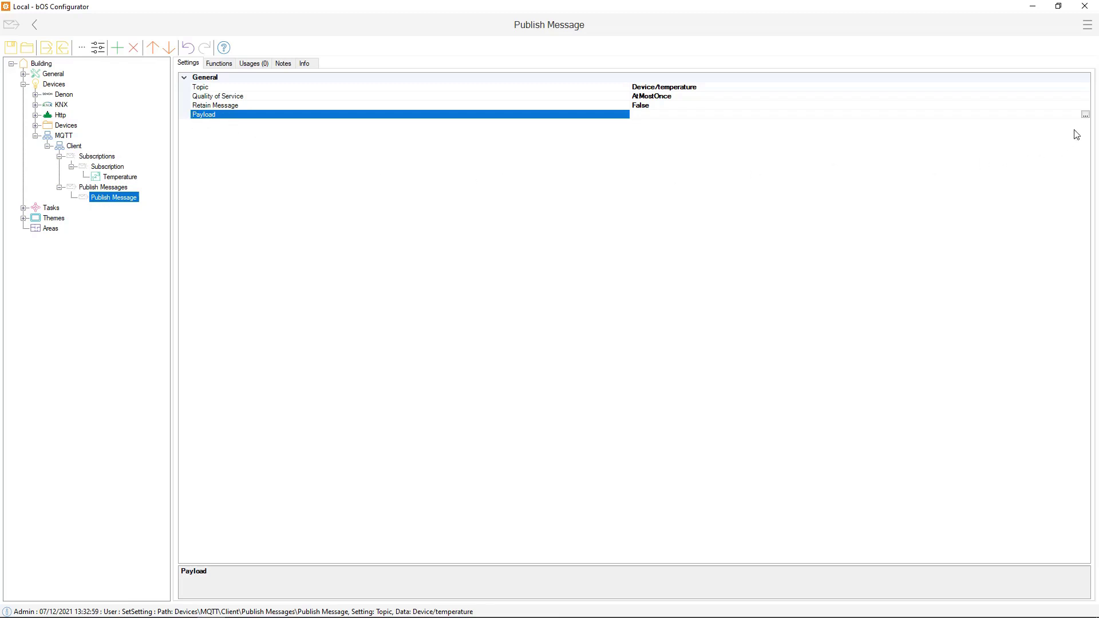
pyautogui.click(1084, 115)
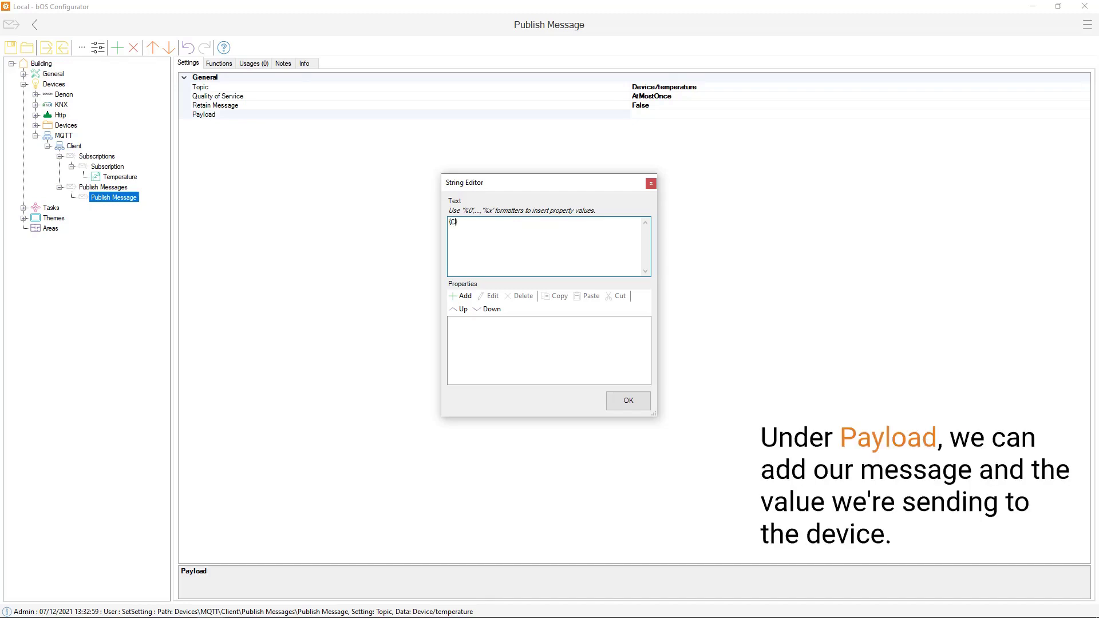
pyautogui.write('(Current temperature is:')
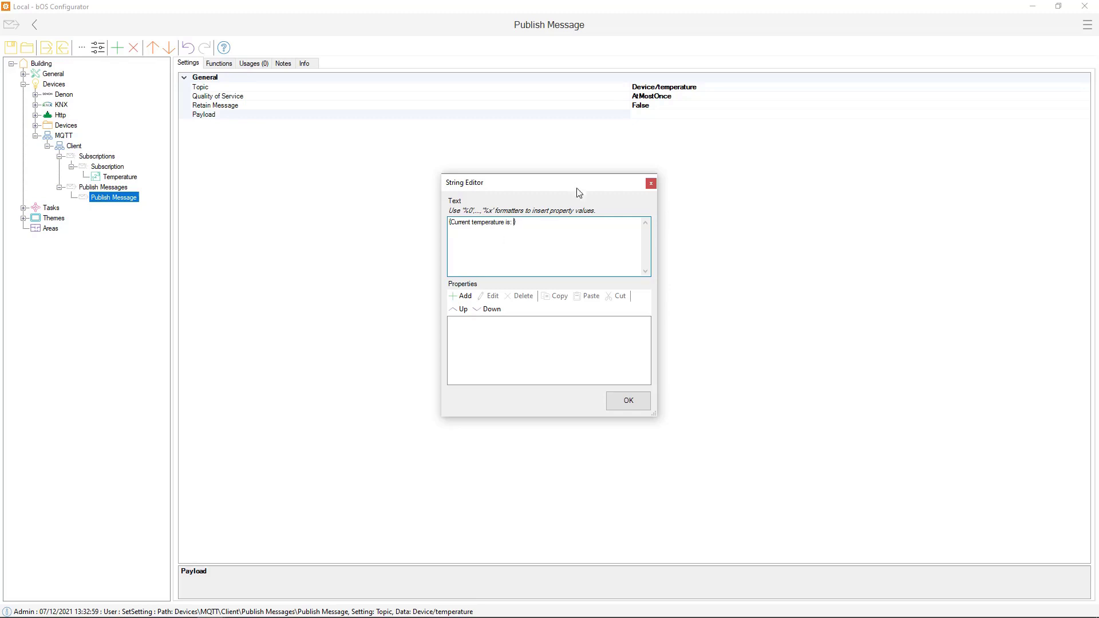
pyautogui.click(462, 296)
pyautogui.click(502, 235)
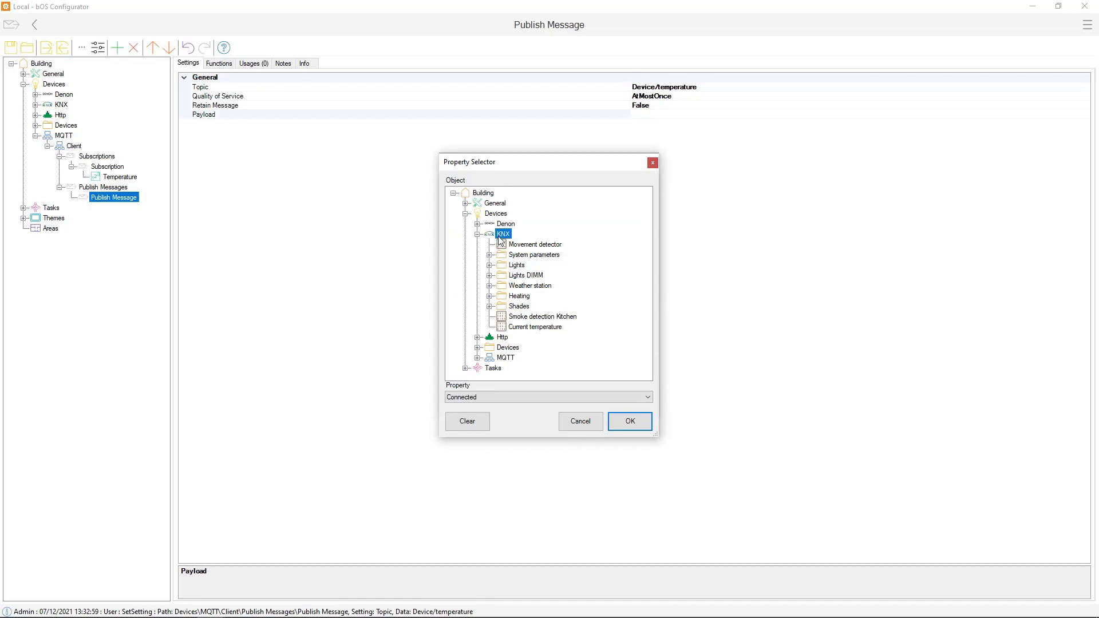
pyautogui.click(515, 329)
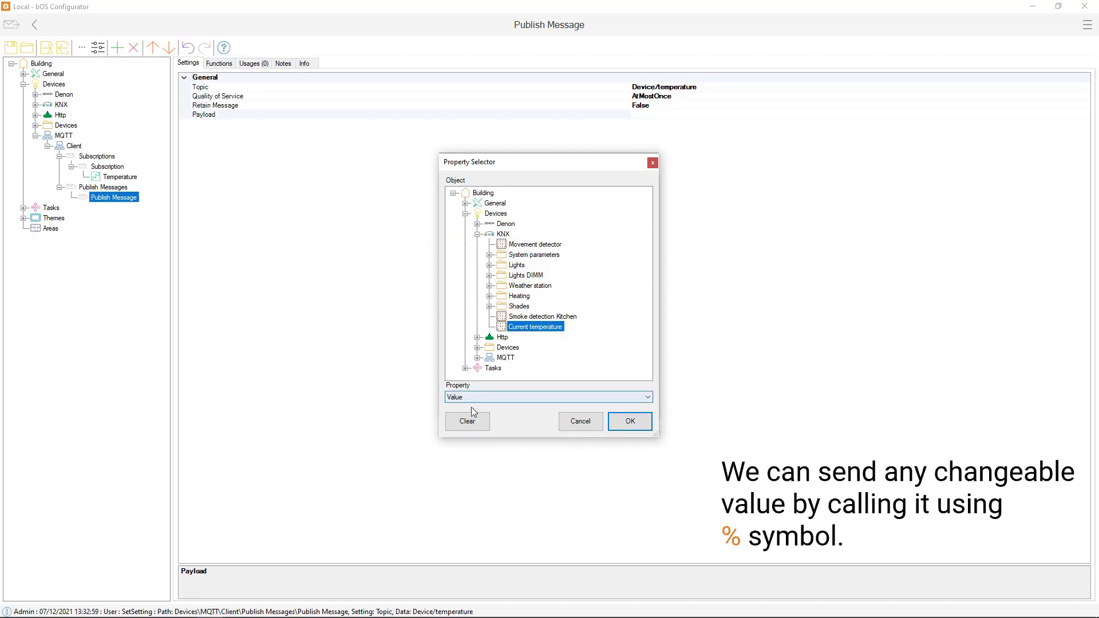
pyautogui.click(630, 421)
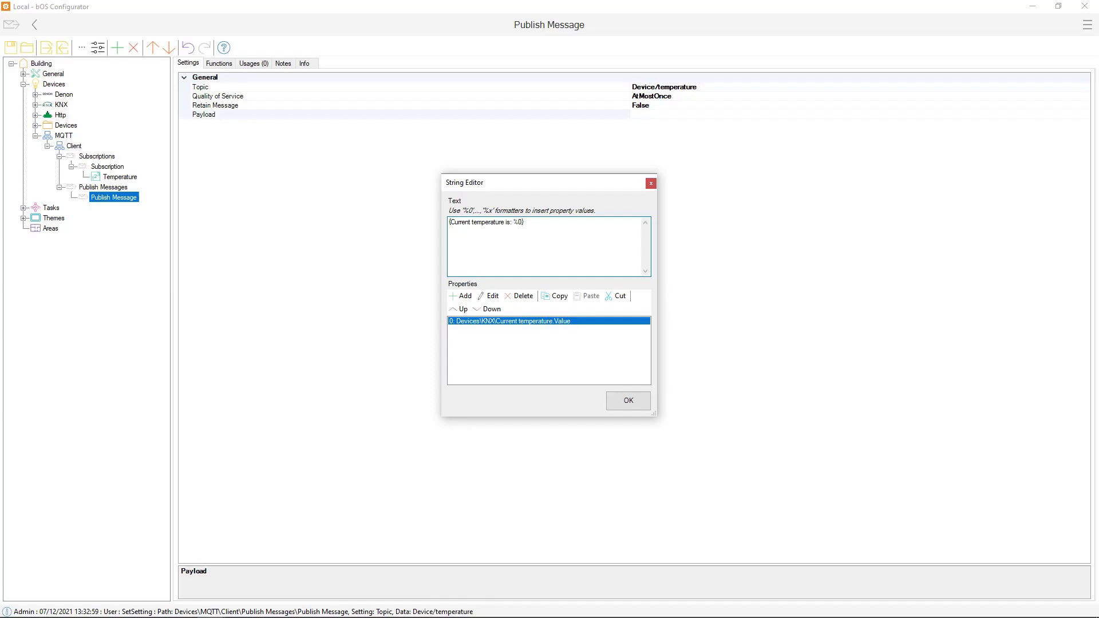
pyautogui.click(620, 403)
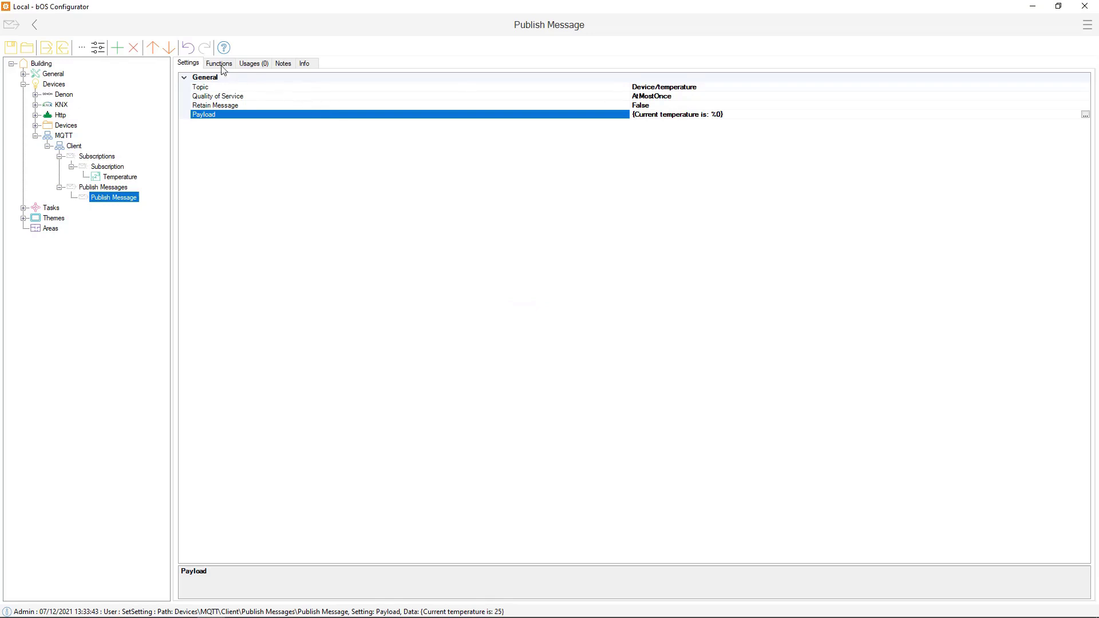
# - Add a Program task under the Publish Message
pyautogui.rightClick(101, 200)
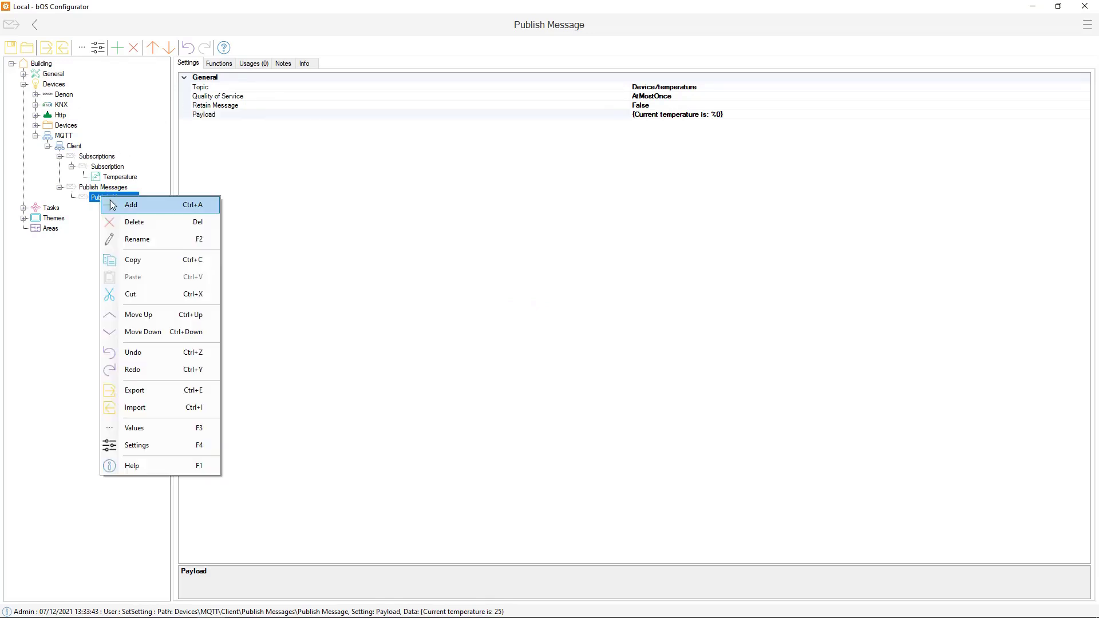
pyautogui.click(110, 203)
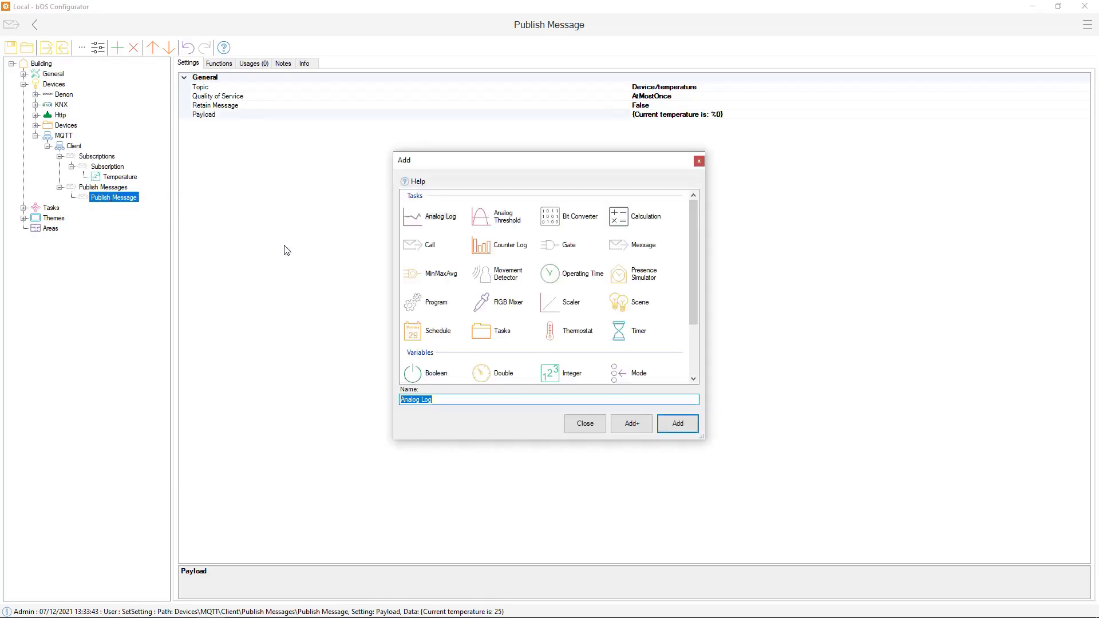
pyautogui.doubleClick(432, 300)
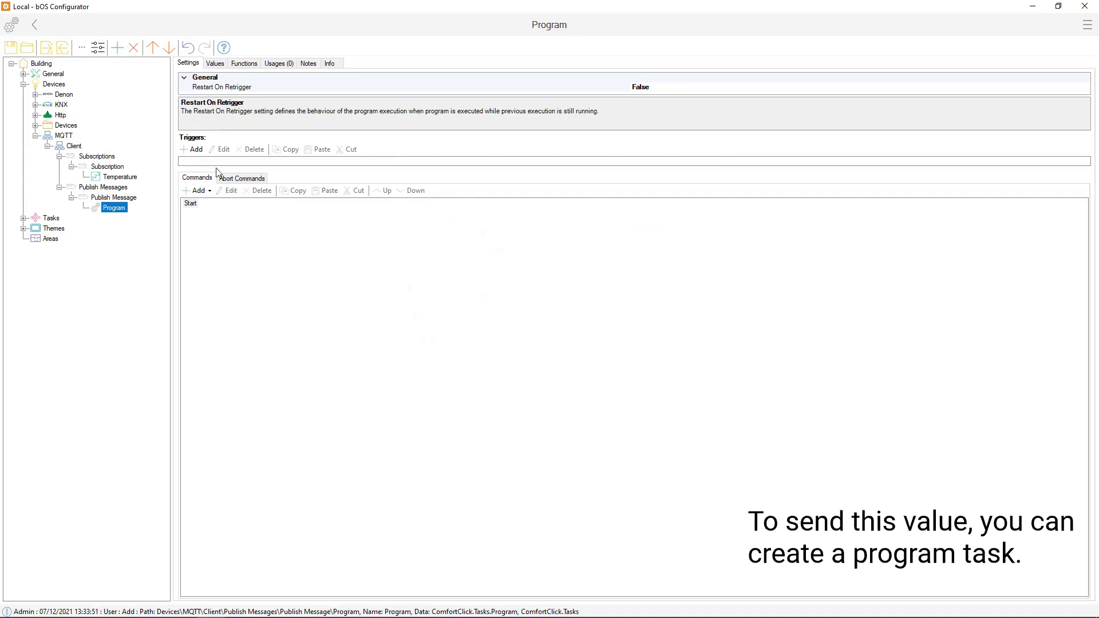
# - Add a program trigger on the Value property of KNX Current temperature with the condition Value changed (OnChange)
pyautogui.click(192, 150)
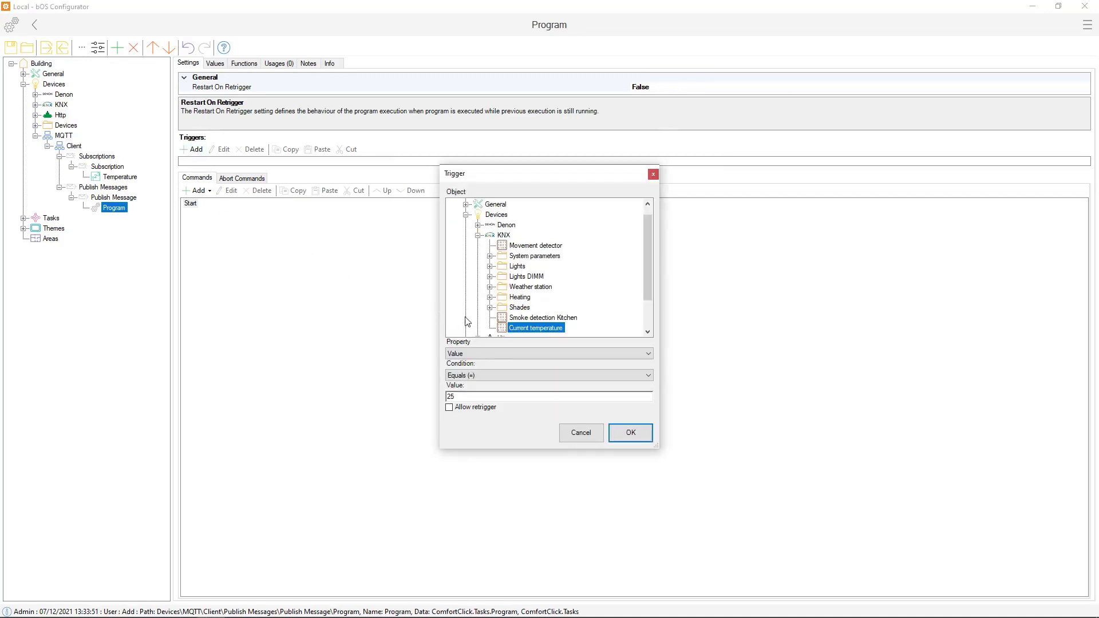
pyautogui.click(472, 376)
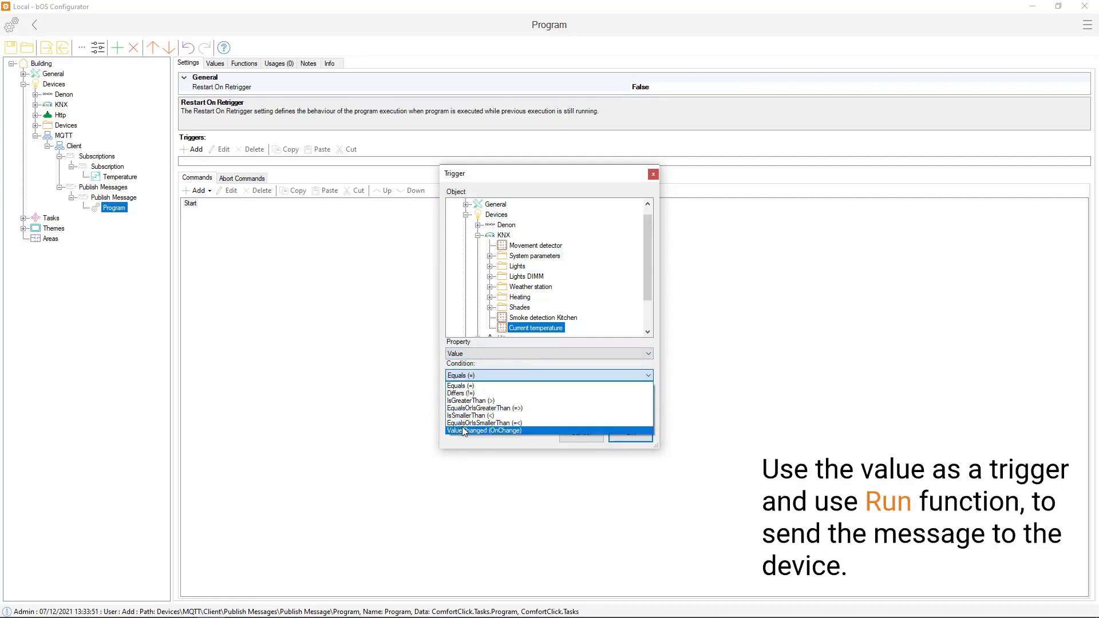
pyautogui.click(526, 431)
pyautogui.click(630, 432)
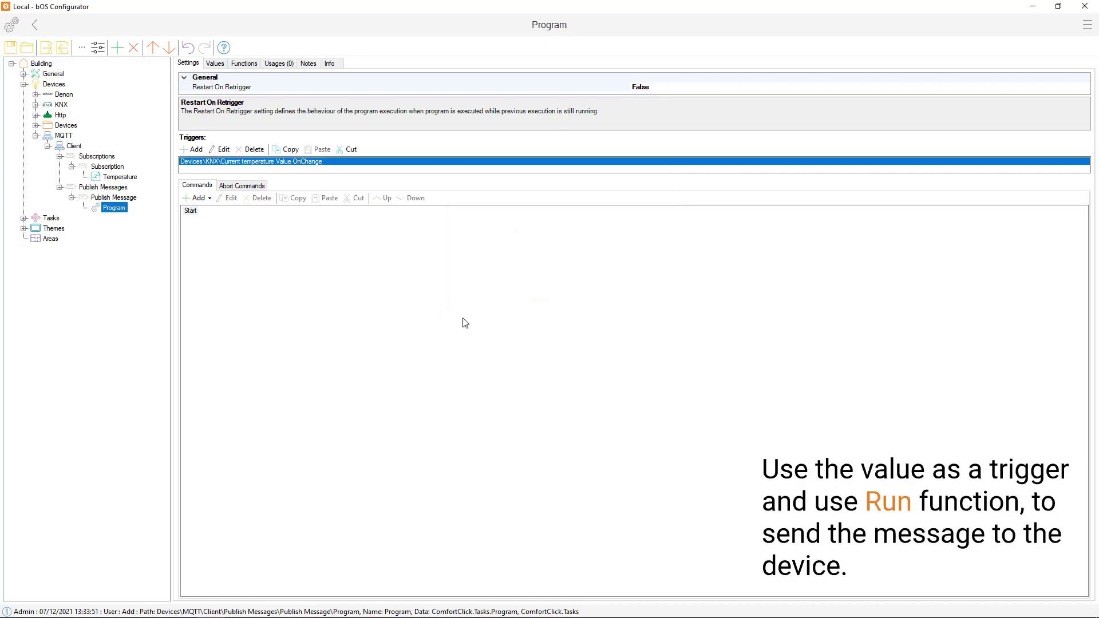
# - Add a Run command to the program that calls the Publish function of the MQTT client's Publish Message
pyautogui.click(200, 200)
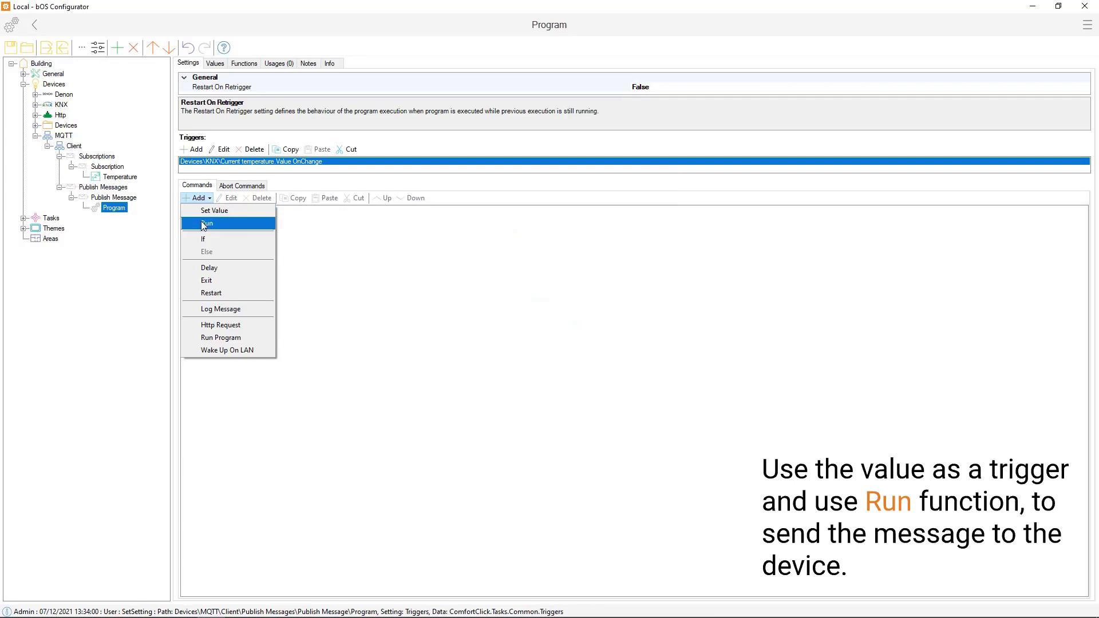
pyautogui.click(212, 222)
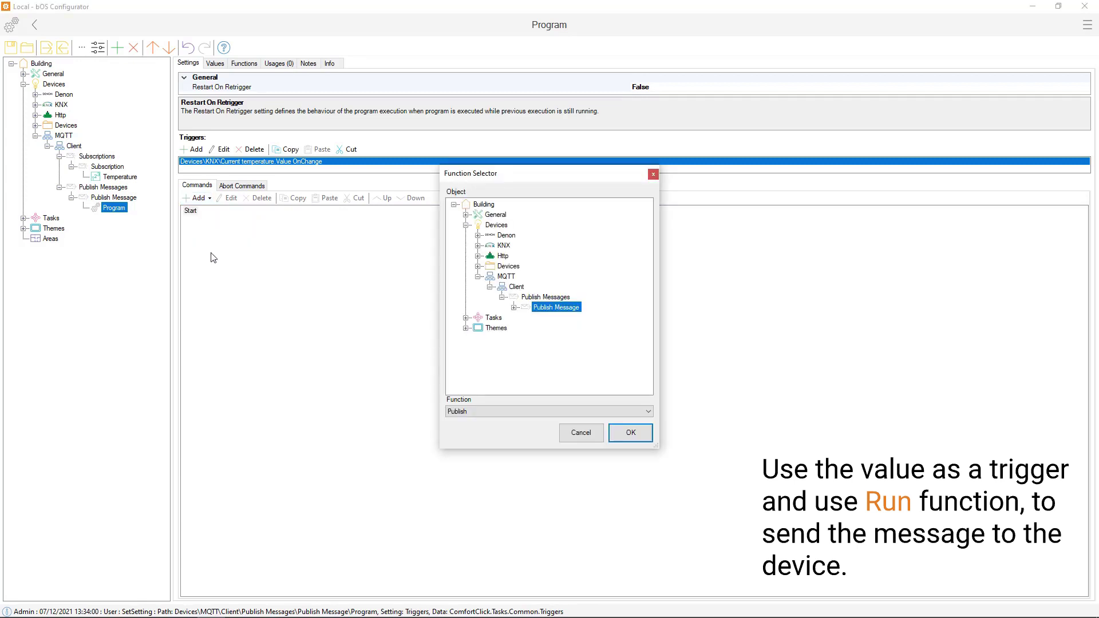
pyautogui.click(462, 412)
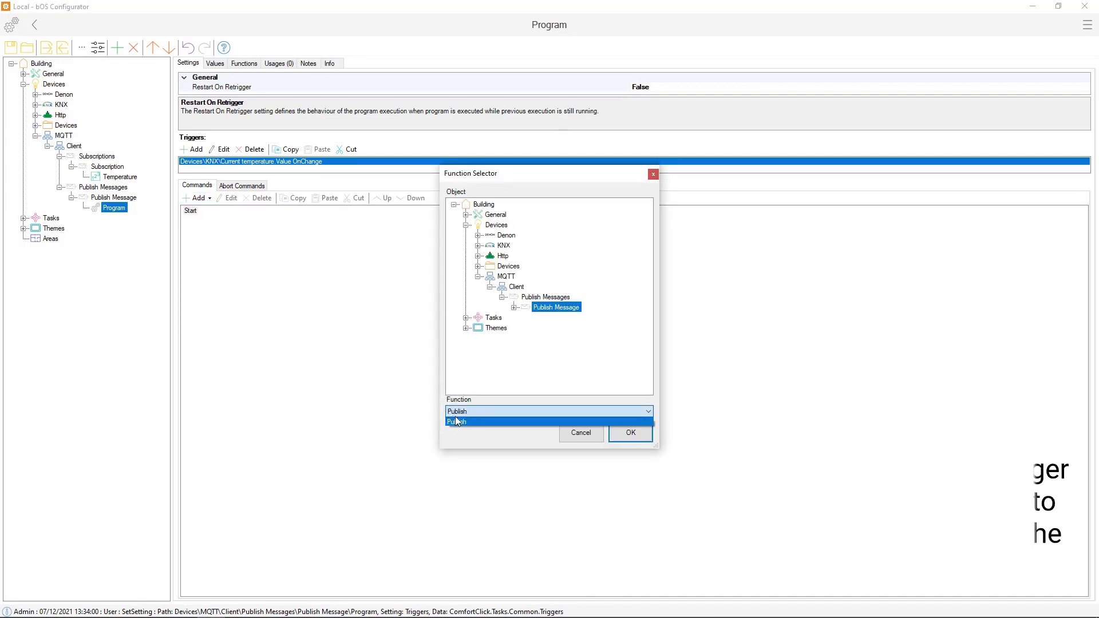
pyautogui.click(456, 420)
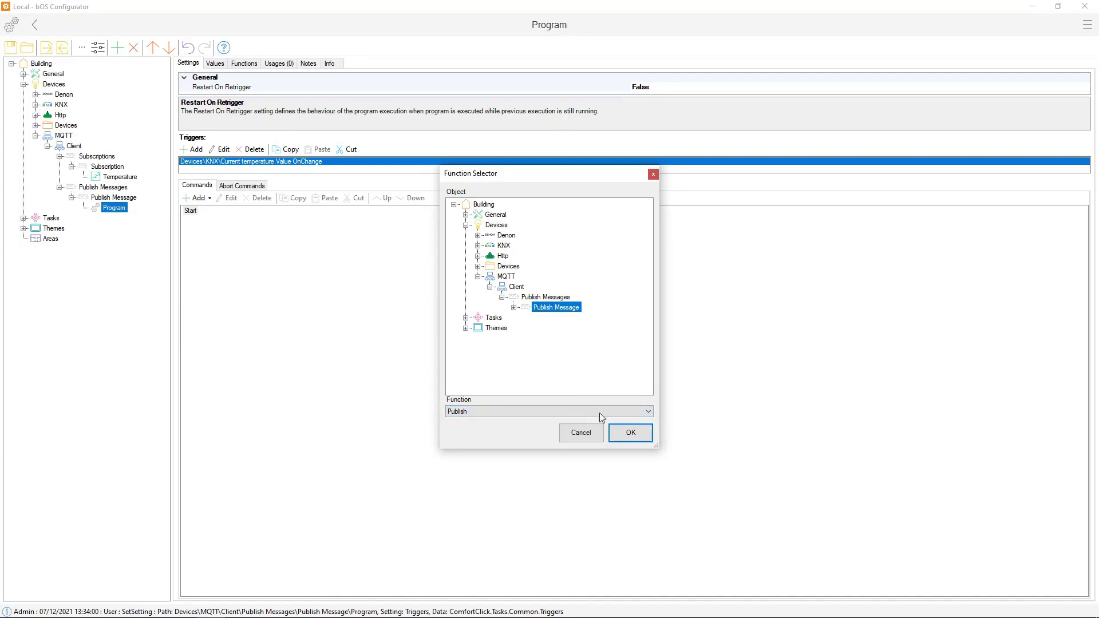
pyautogui.click(625, 434)
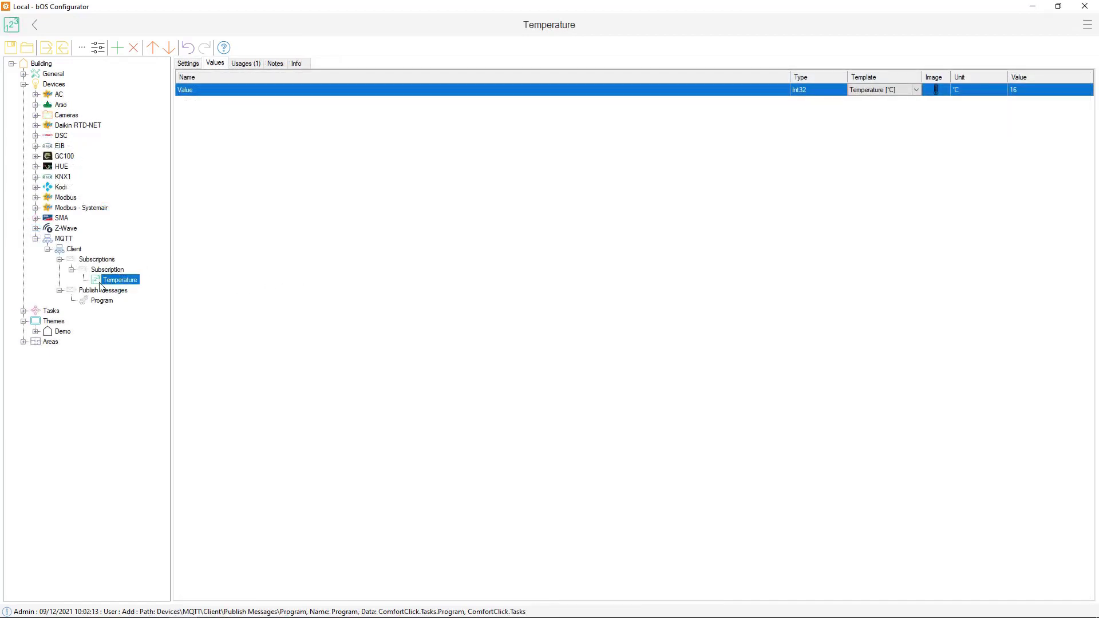
# - Place the MQTT Temperature value on the Demo theme's Floor plan at about 535; 410, near the entrance door, and switch to bOS Client to view it
pyautogui.click(35, 332)
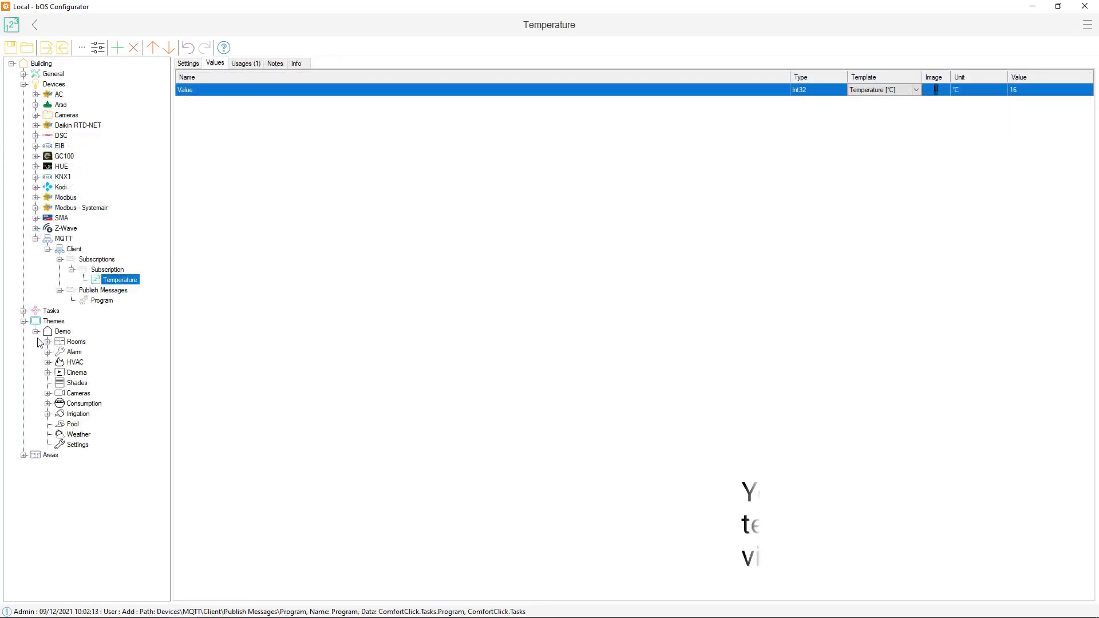
pyautogui.click(48, 341)
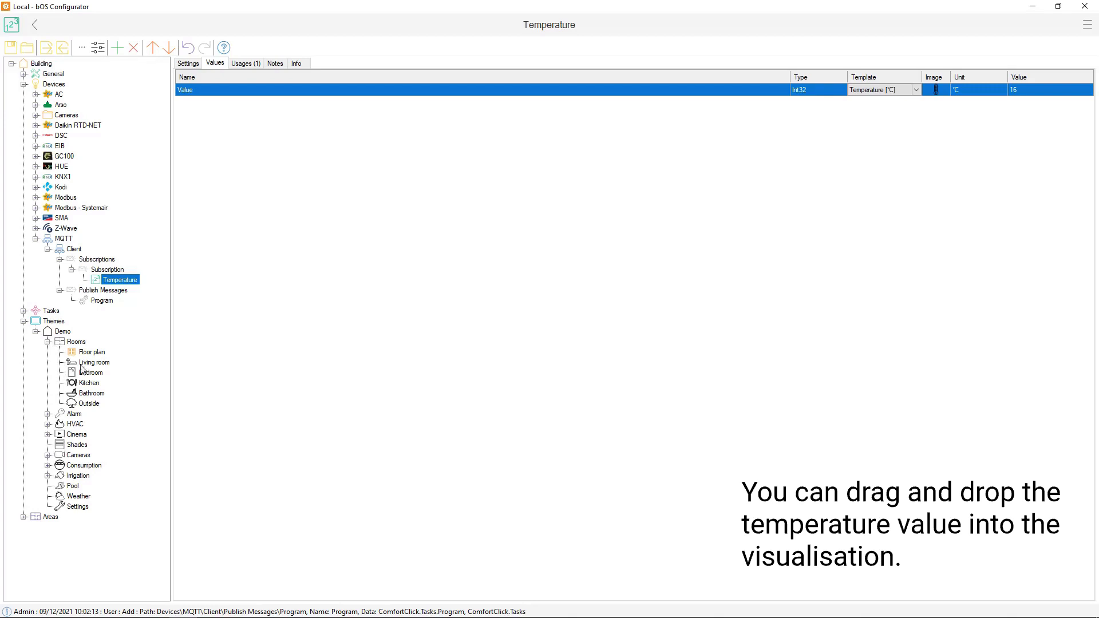
pyautogui.click(92, 351)
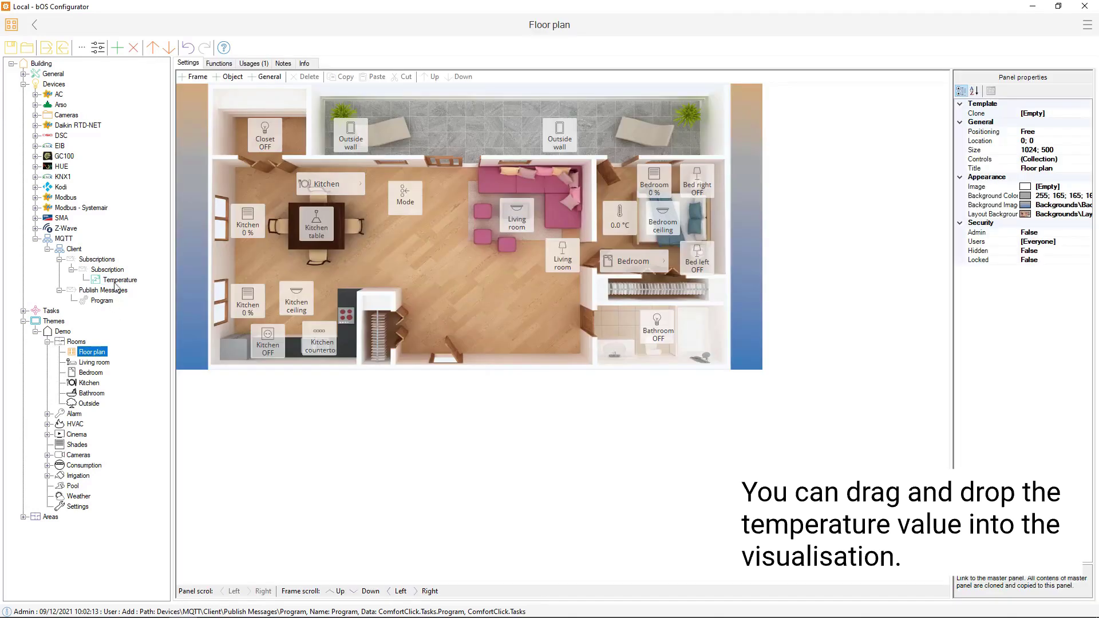
pyautogui.moveTo(120, 283); pyautogui.dragTo(342, 321)
pyautogui.moveTo(482, 324); pyautogui.dragTo(532, 338)
pyautogui.doubleClick(499, 374)
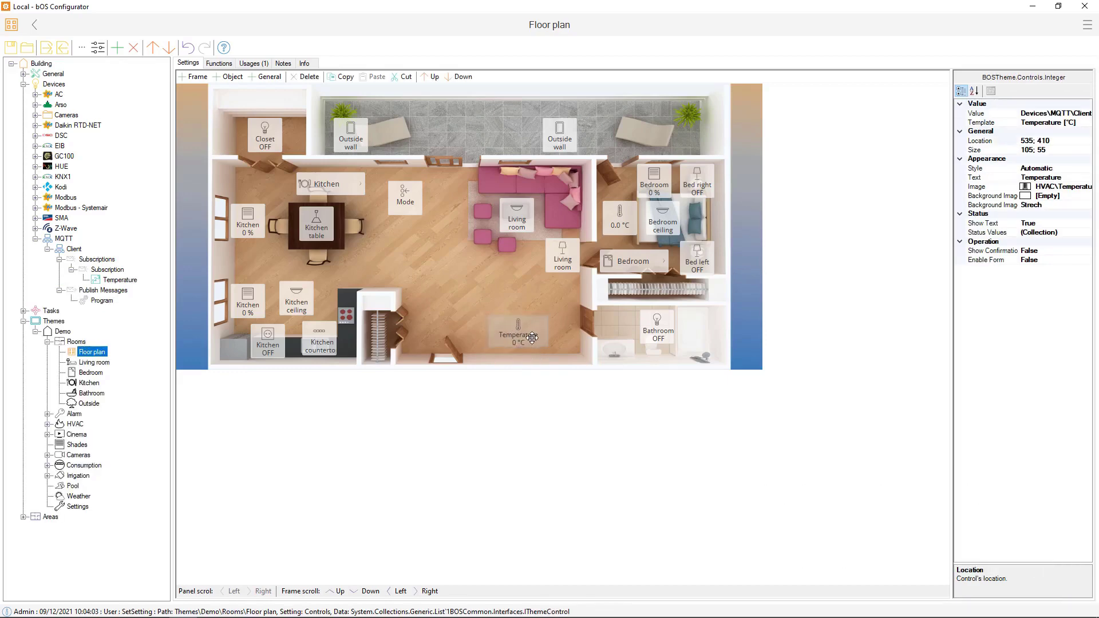
pyautogui.click(527, 299)
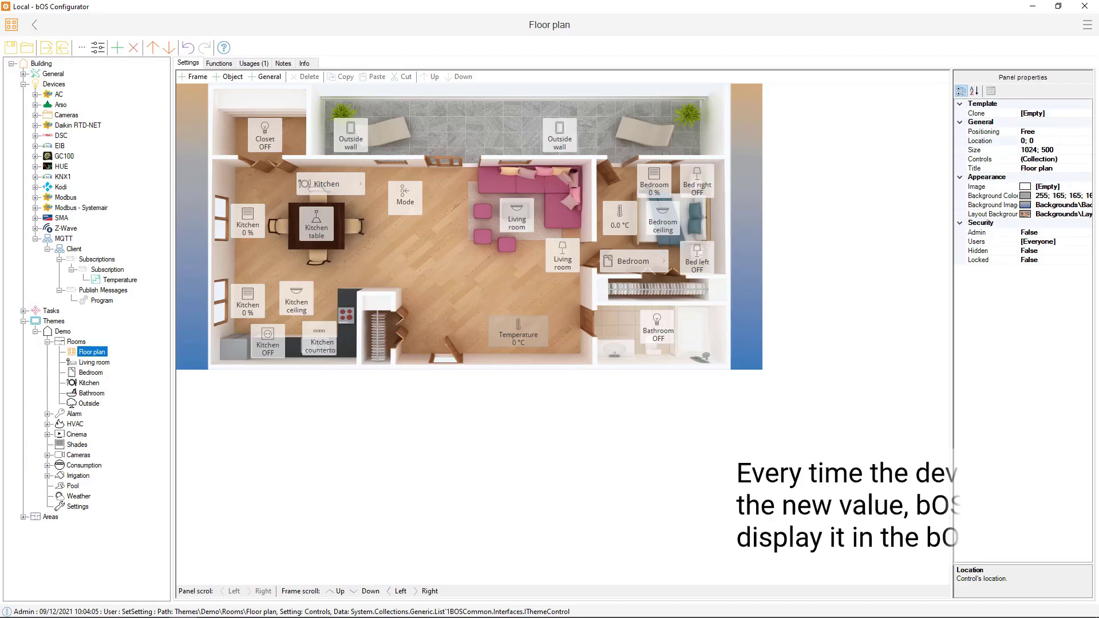
pyautogui.click(267, 610)
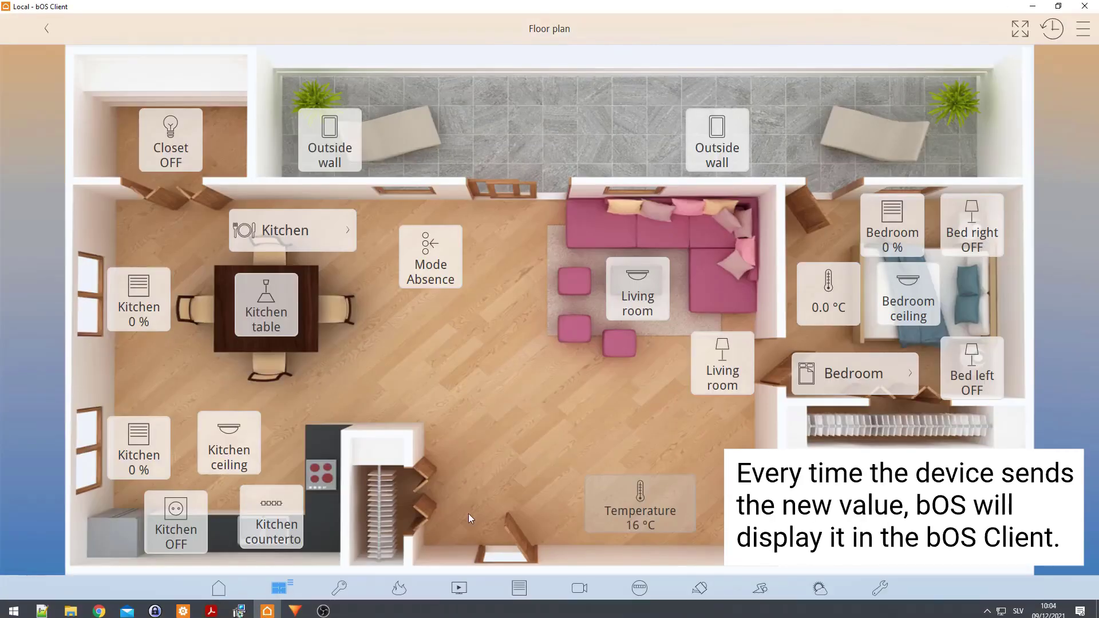